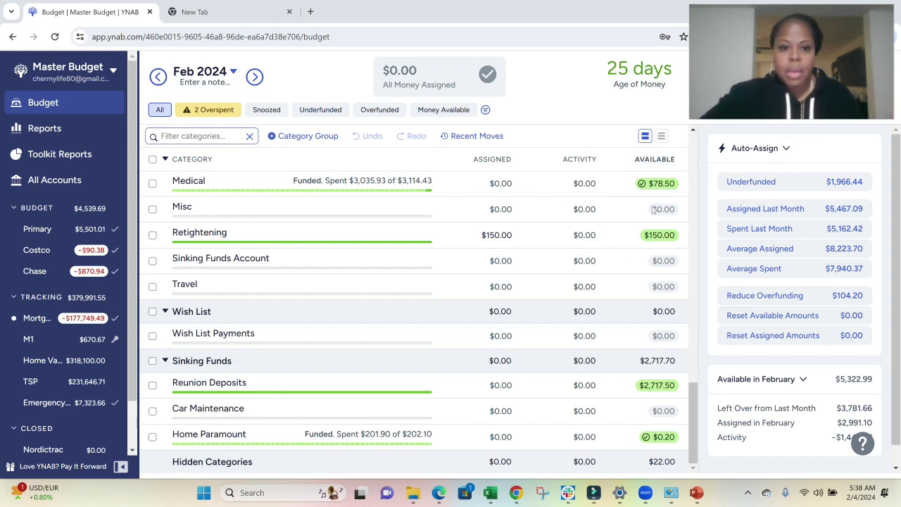
Step: Filter the February 2024 budget to its overspent categories for review, and restore the view of all categories
scroll(655, 211, up, 10)
scroll(488, 221, up, 5)
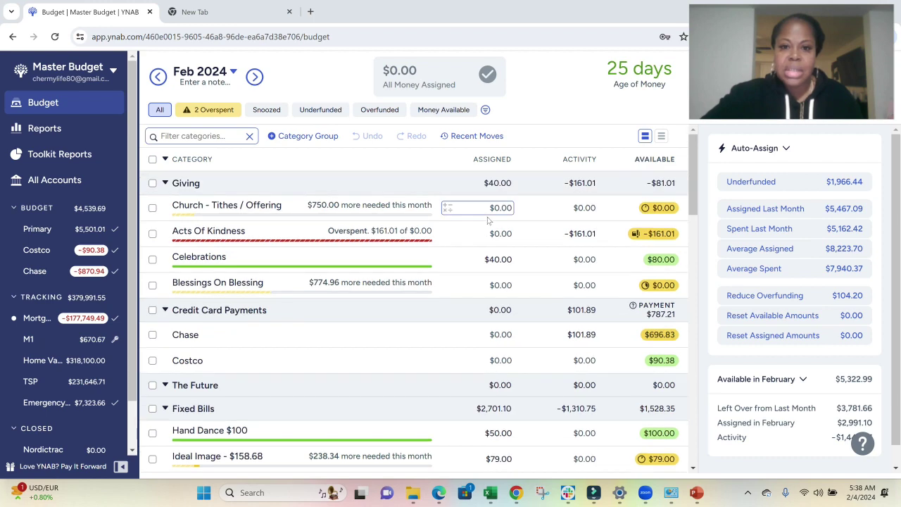
click(215, 110)
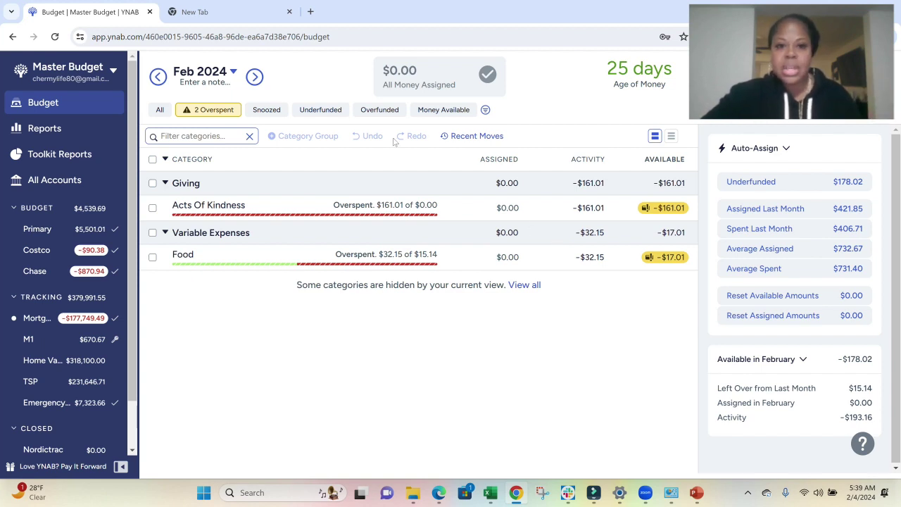
click(159, 109)
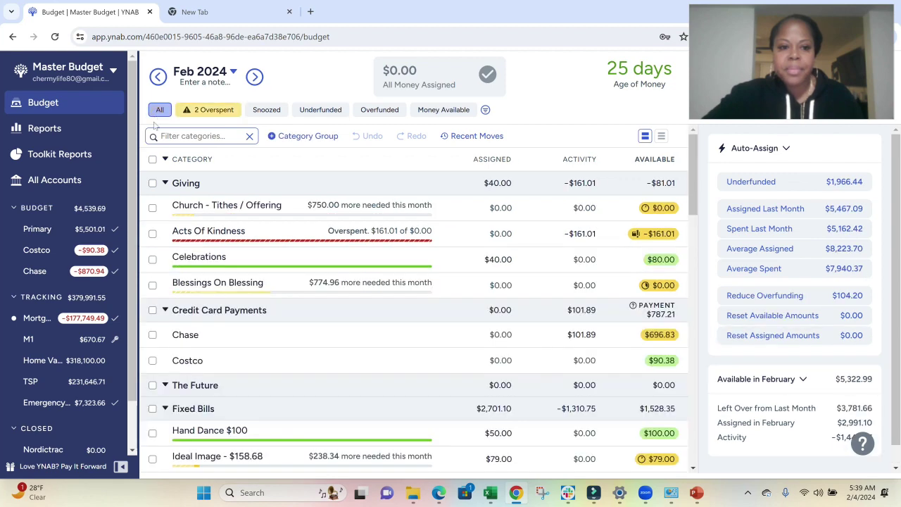
Step: Enter the pending $2,728.97 deposit in the Primary account and categorize it as Inflow: Ready to Assign
click(60, 233)
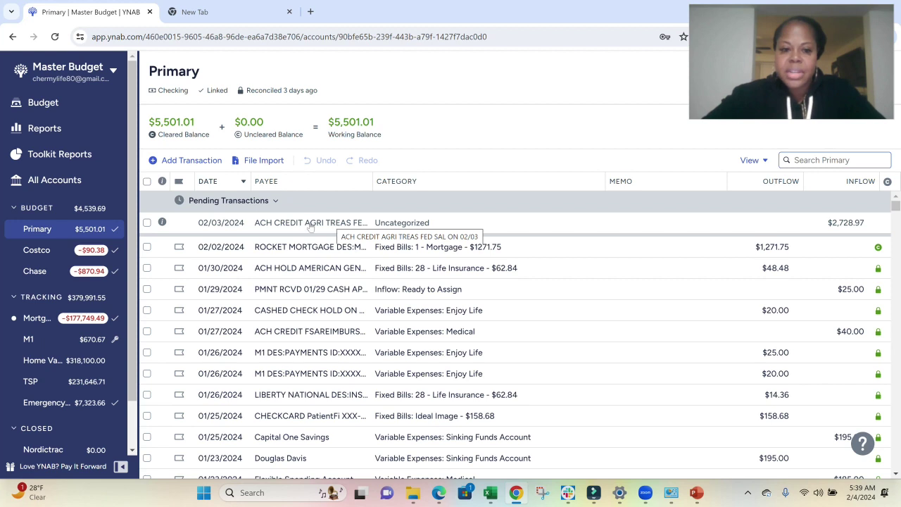
click(236, 224)
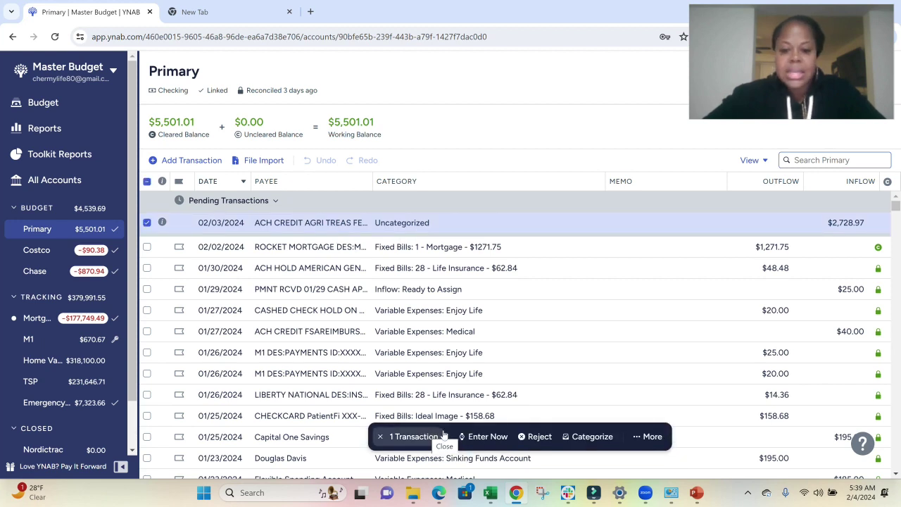
click(465, 438)
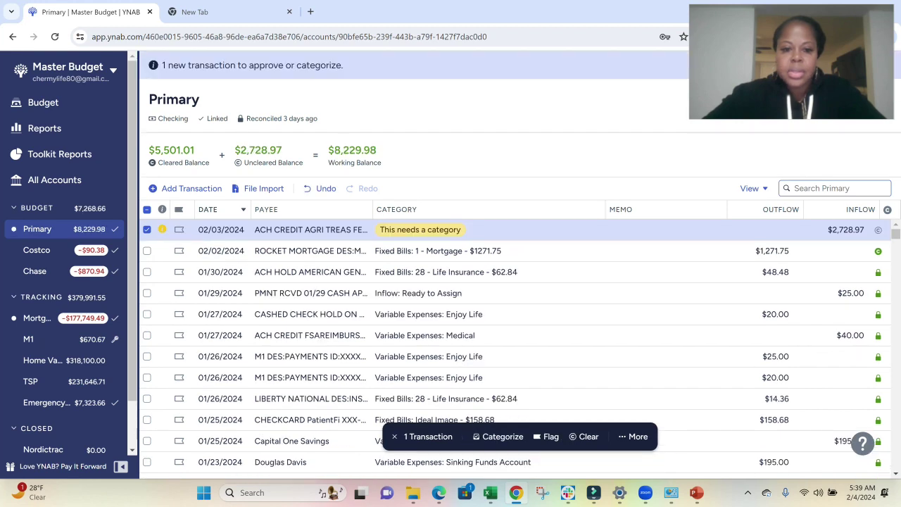
click(420, 230)
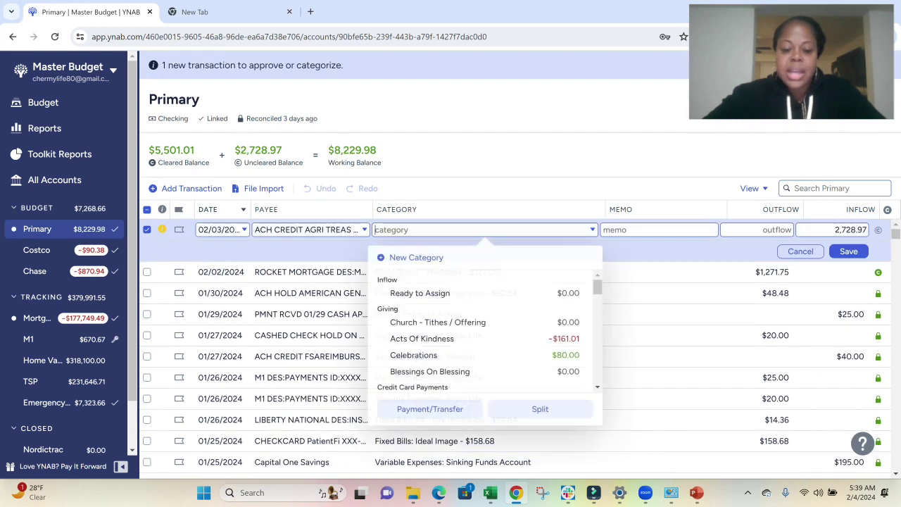
click(438, 298)
click(849, 254)
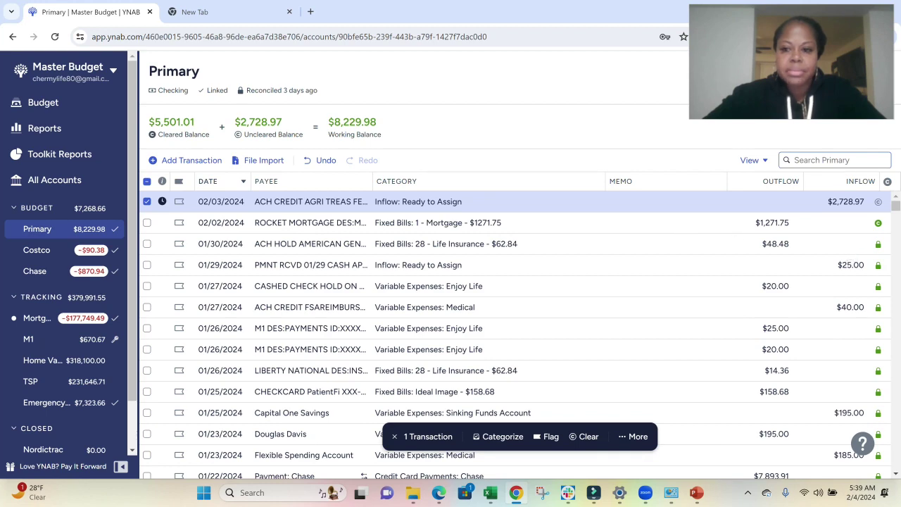
Step: Assign $400 to the Church - Tithes / Offering category in the February 2024 budget
click(71, 102)
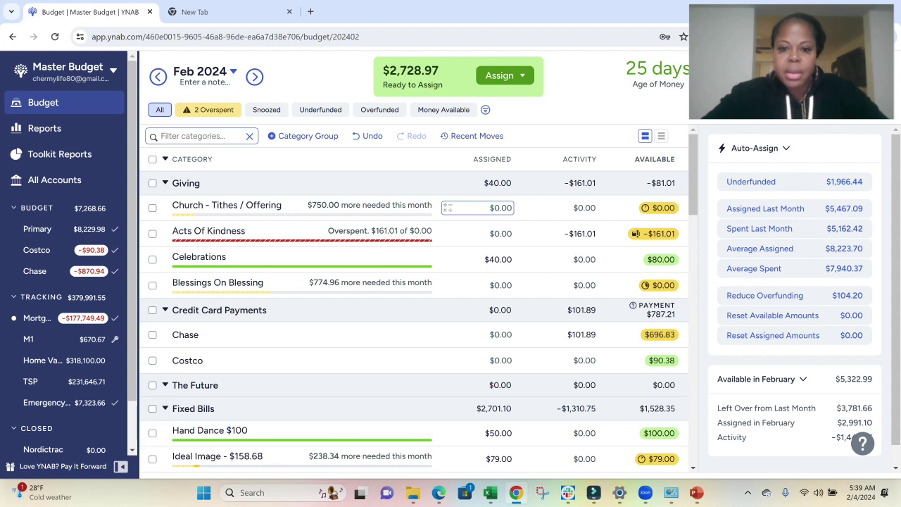
click(492, 208)
text(400)
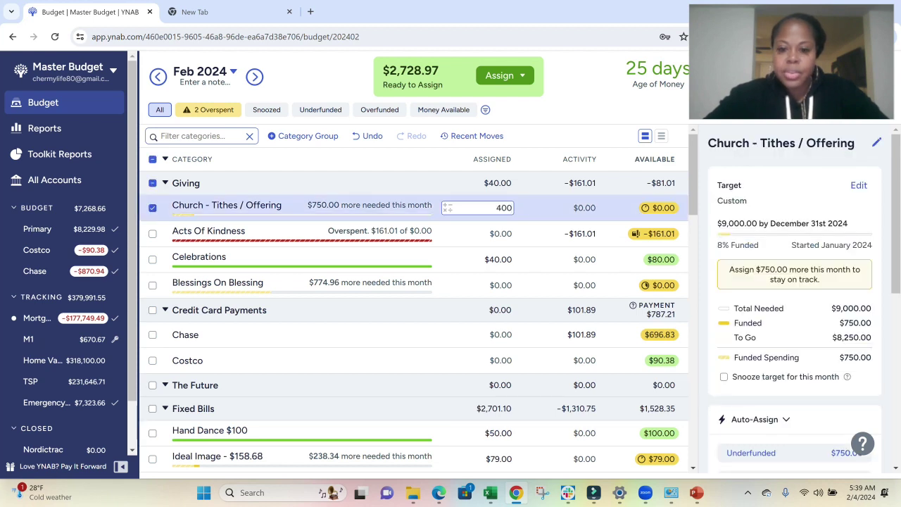
key(Return)
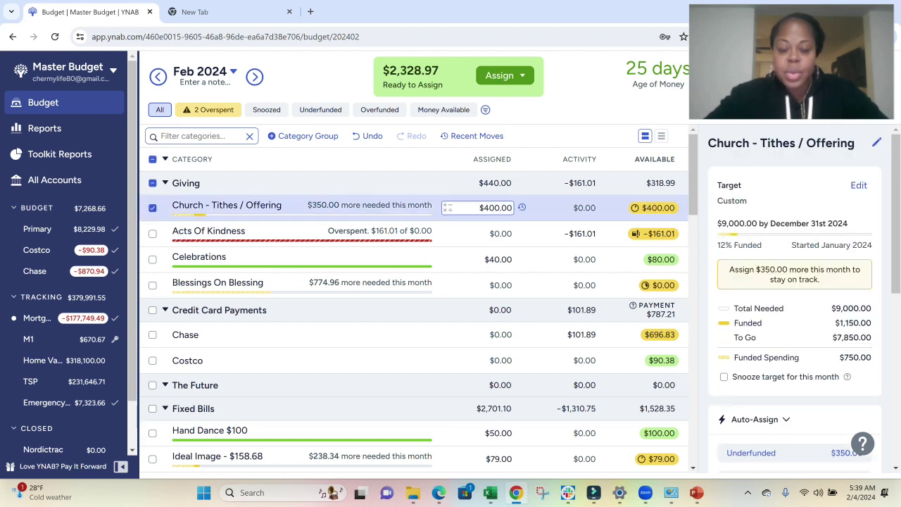
key(Down)
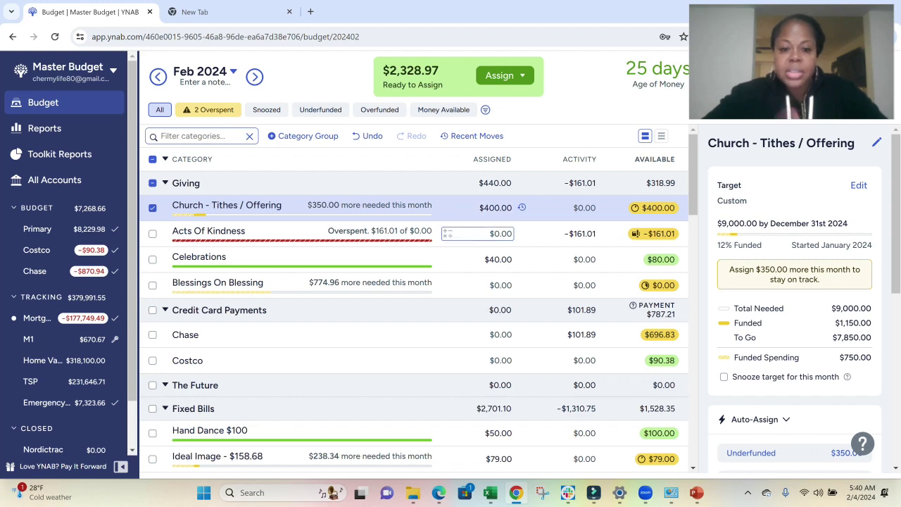
Step: Switch the budget to March 2024 and assign $19.50 to the One Child Matters category under Fixed Bills
scroll(325, 254, down, 4)
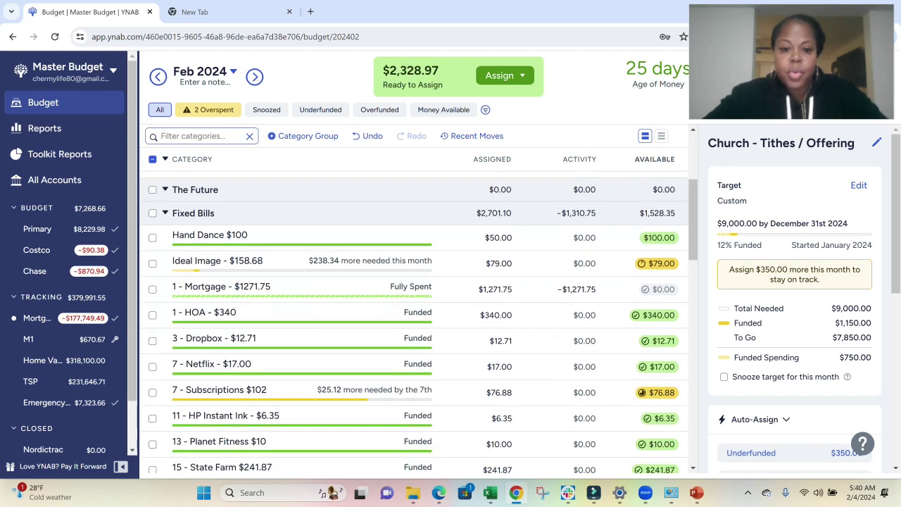
scroll(325, 254, up, 2)
scroll(325, 254, down, 3)
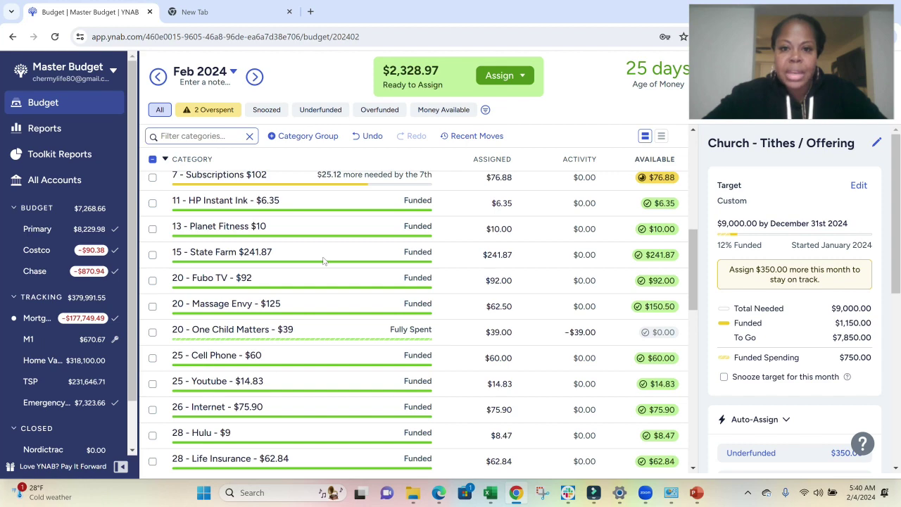
scroll(324, 261, down, 1)
scroll(324, 260, up, 3)
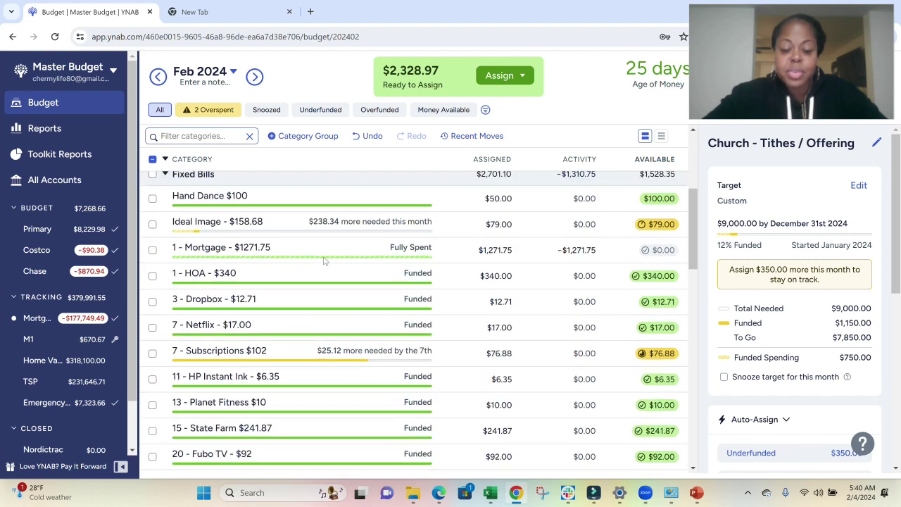
scroll(323, 261, up, 1)
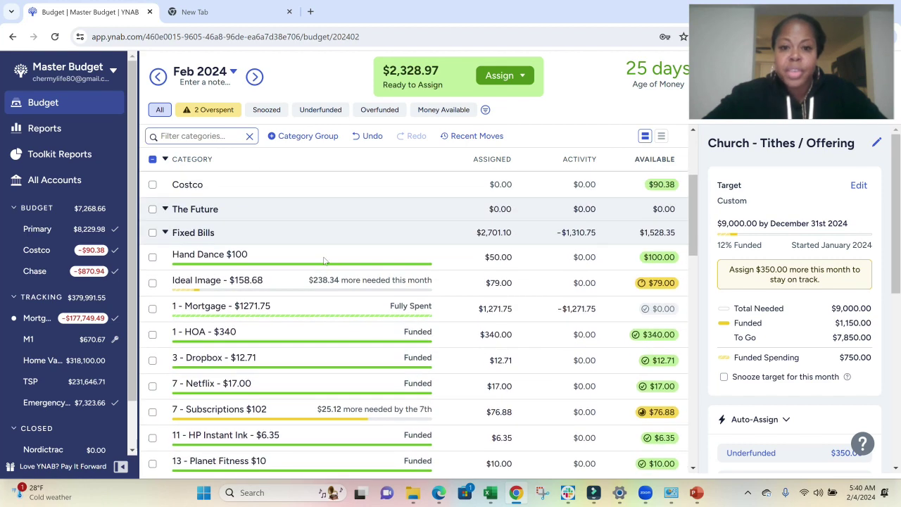
click(254, 77)
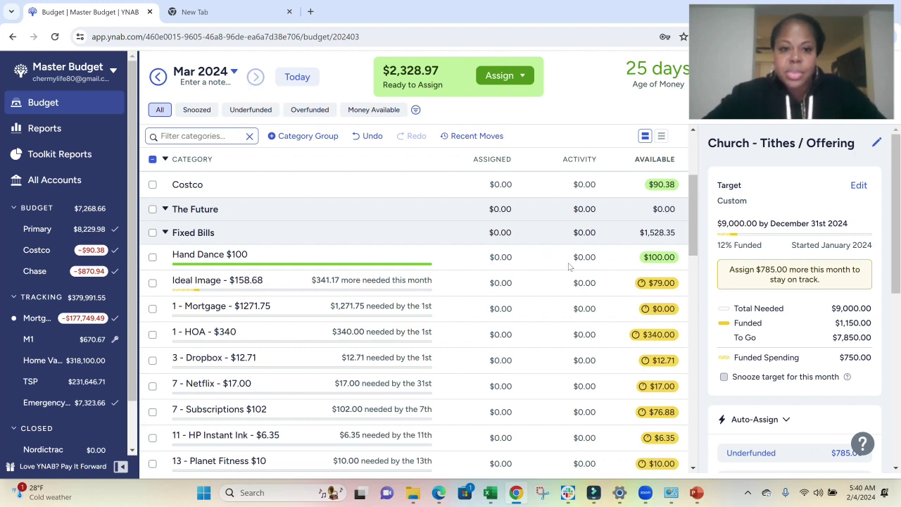
scroll(592, 290, down, 1)
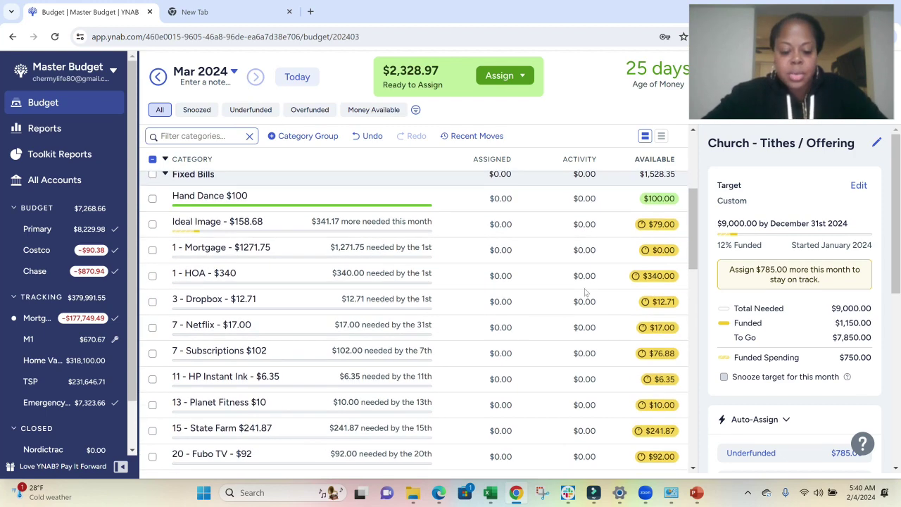
scroll(577, 295, down, 2)
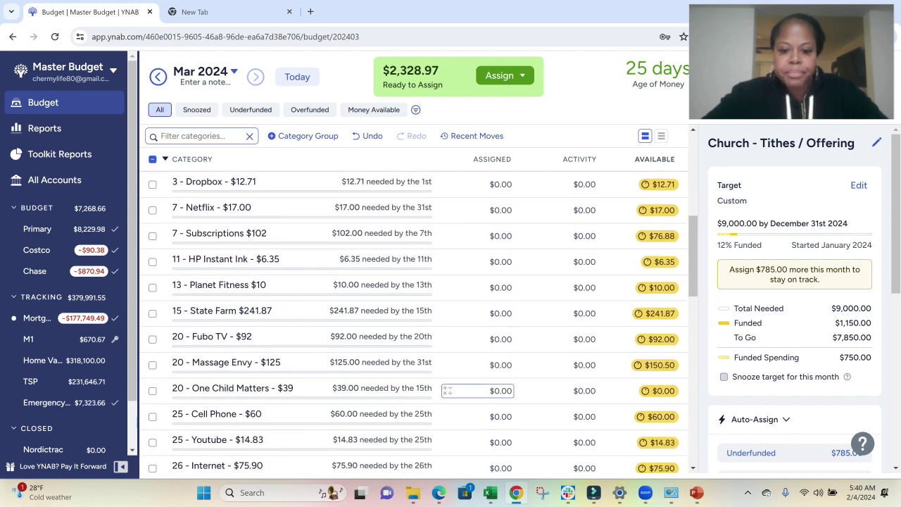
click(477, 391)
text(19.5)
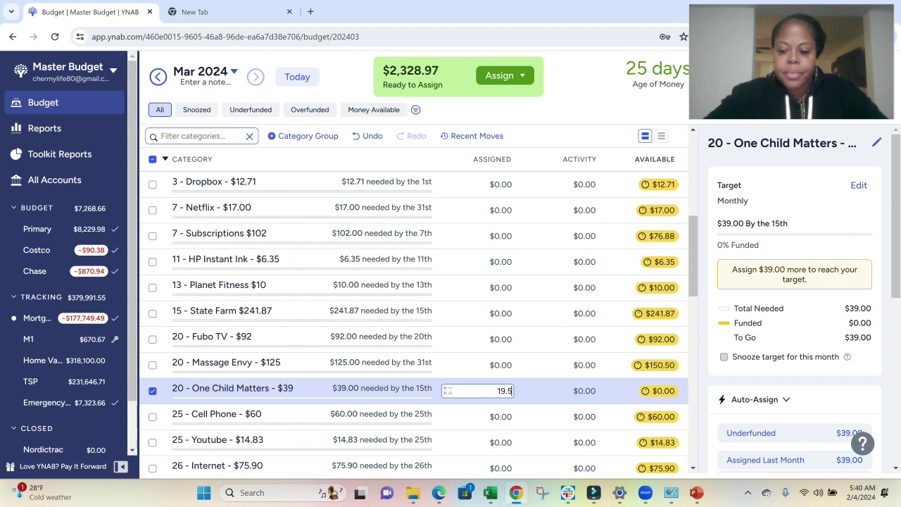
key(Return)
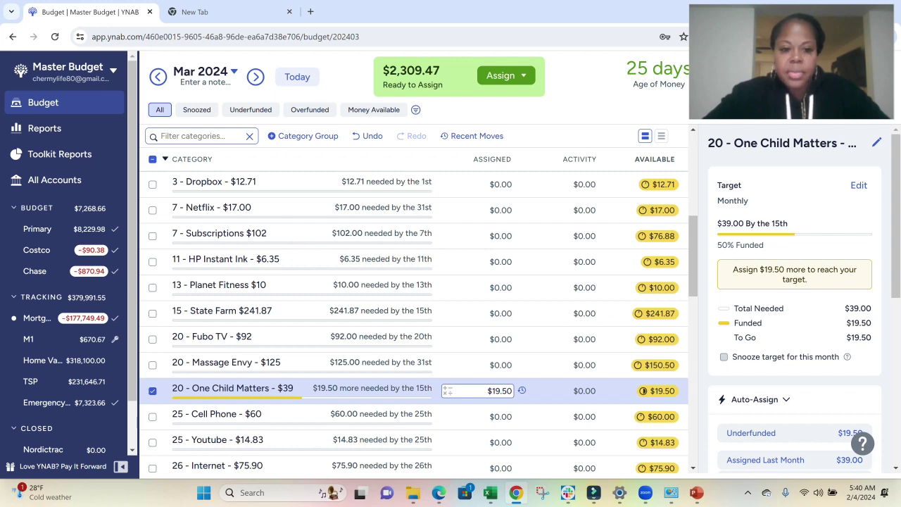
Step: Assign $30 to the Cell Phone category under Fixed Bills in the March 2024 budget
scroll(503, 389, up, 1)
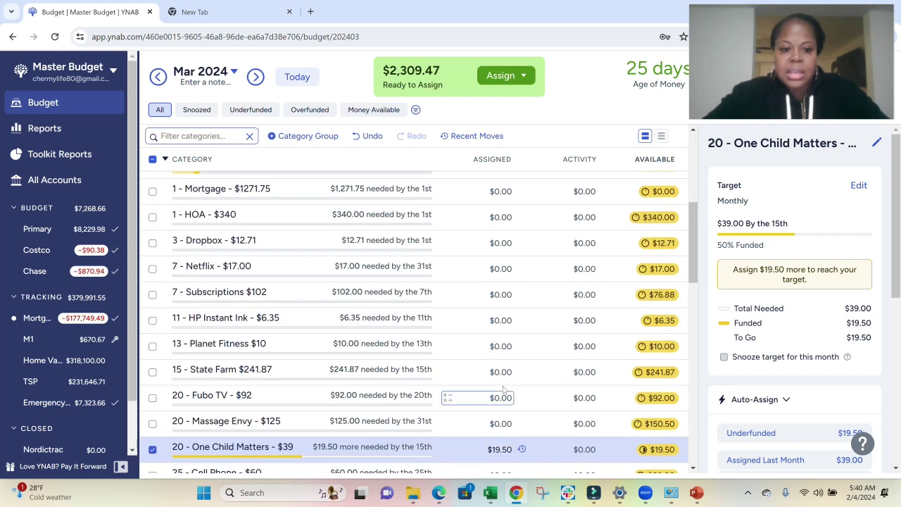
scroll(503, 389, down, 2)
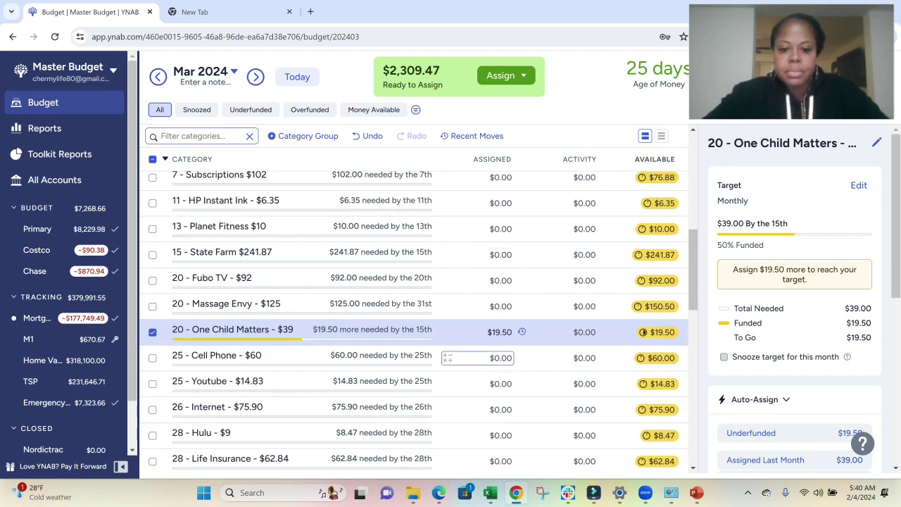
click(500, 358)
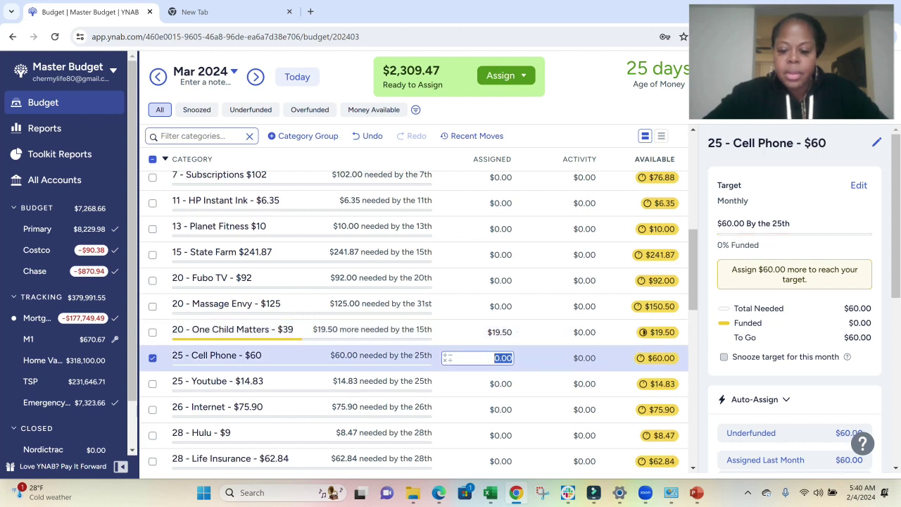
text(30)
key(Return)
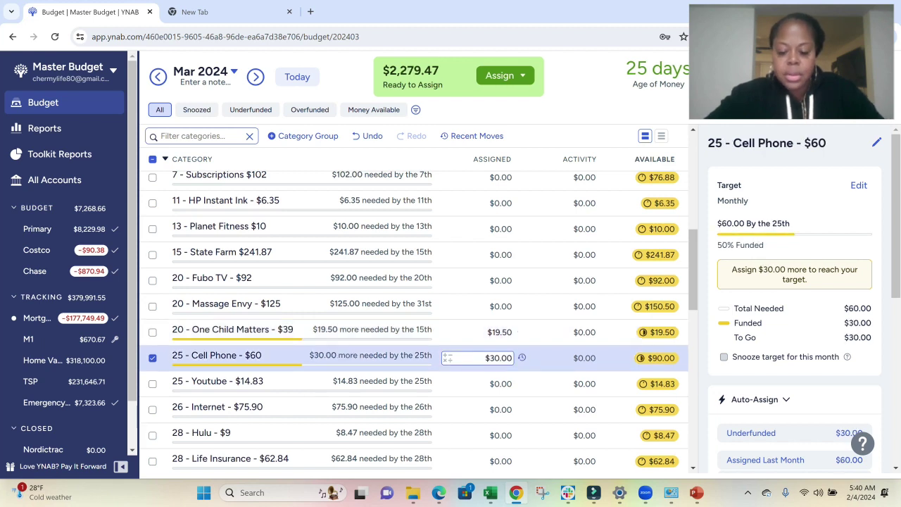
Step: Assign $122.50 to the State Farm category under Fixed Bills in the March 2024 budget
scroll(500, 363, up, 3)
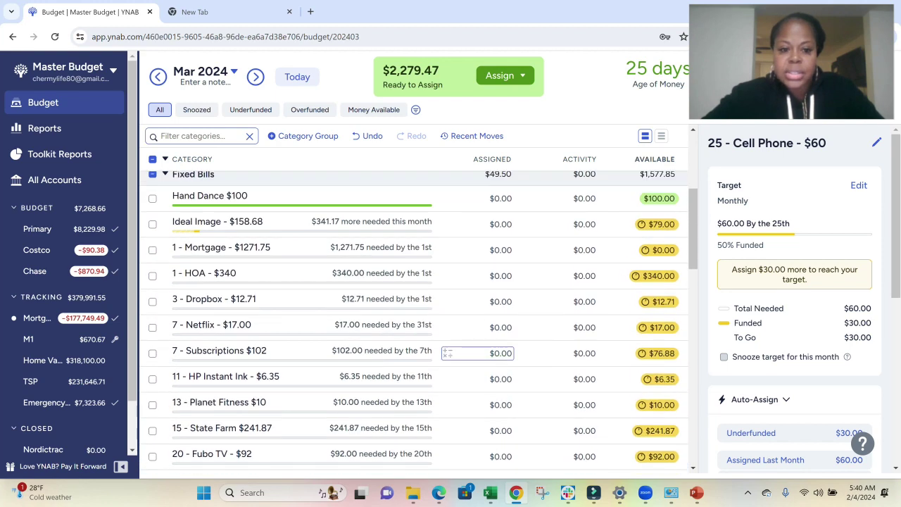
scroll(269, 300, down, 2)
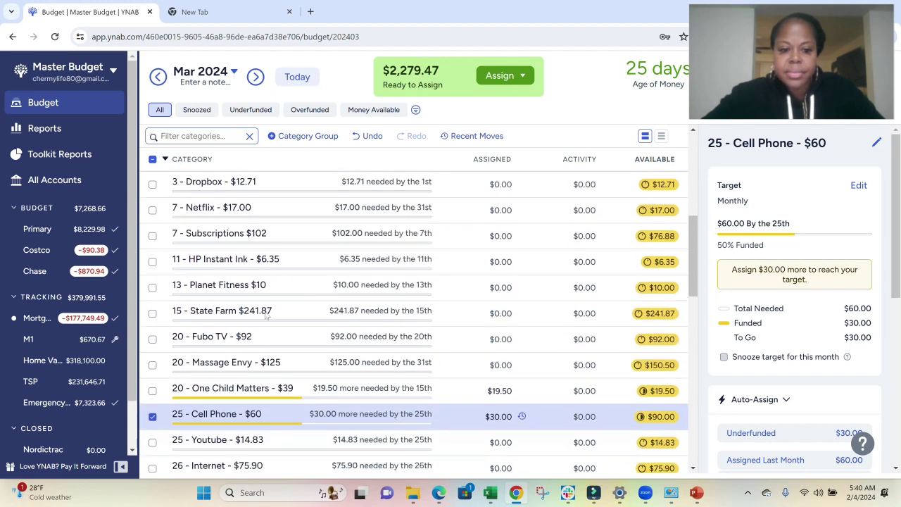
click(509, 313)
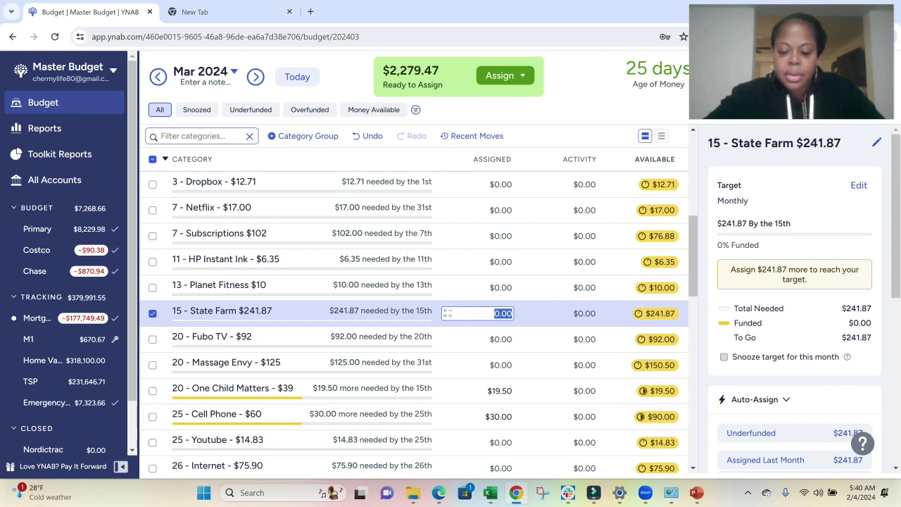
text(122.50)
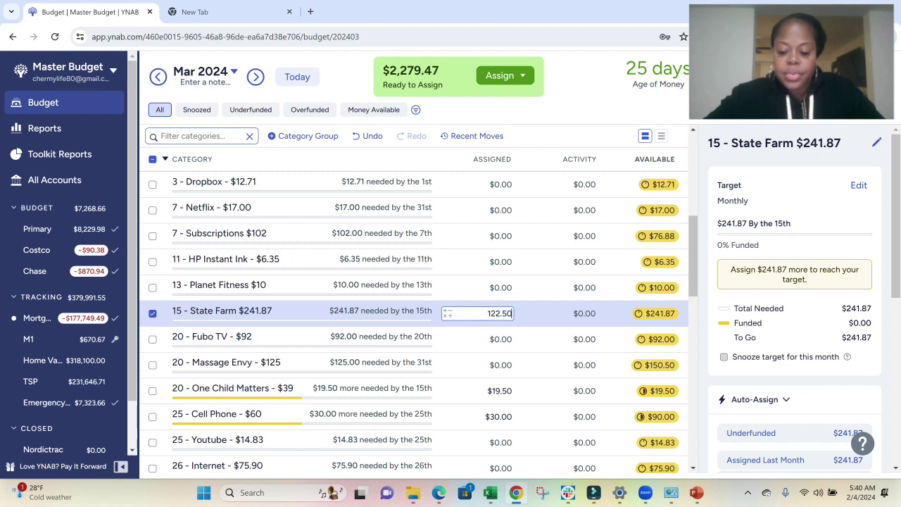
key(Return)
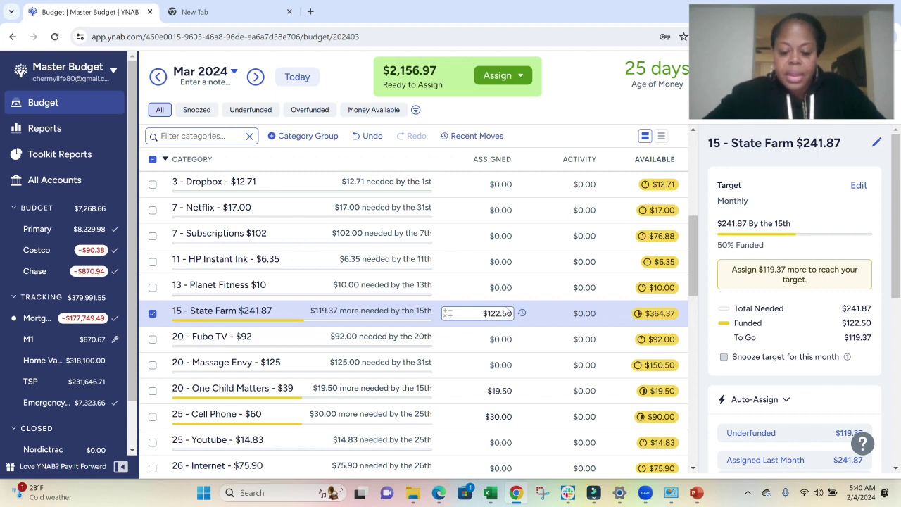
Step: Assign $170 to the HOA category and $637 to the Mortgage category in the March 2024 budget
scroll(509, 314, up, 2)
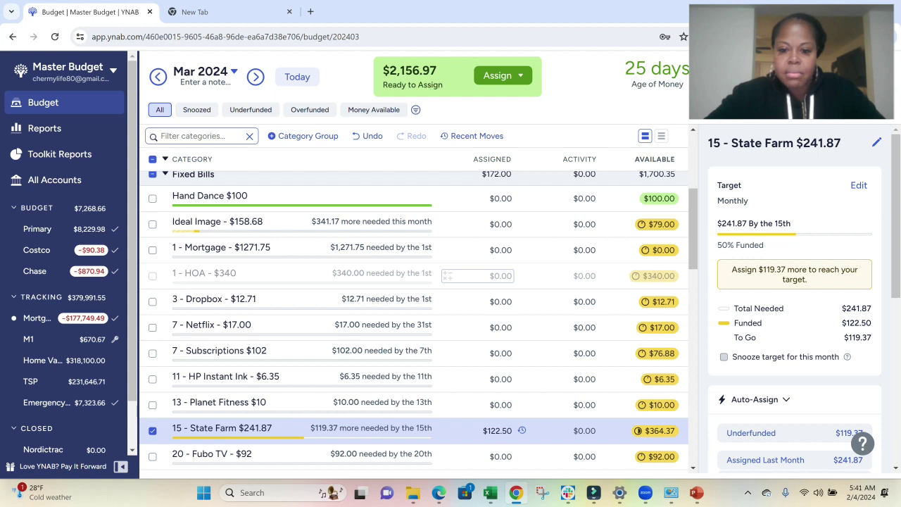
click(501, 276)
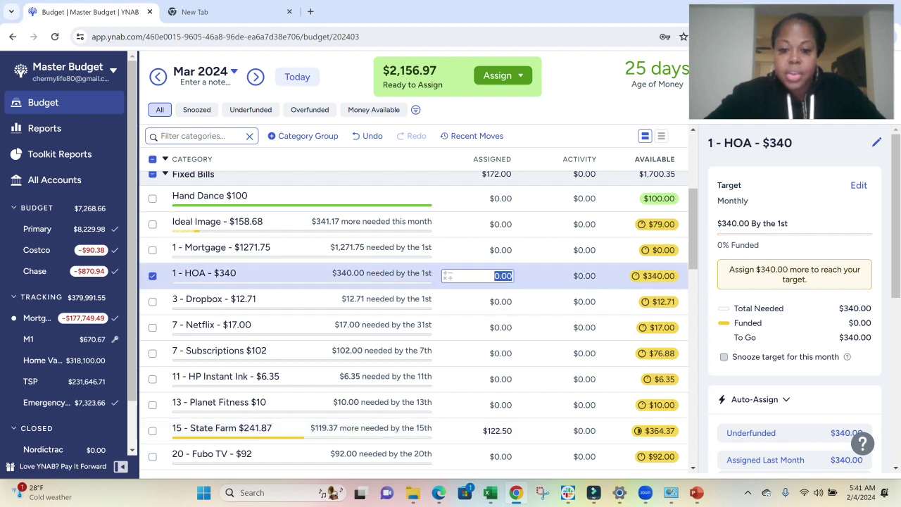
text(170)
key(Return)
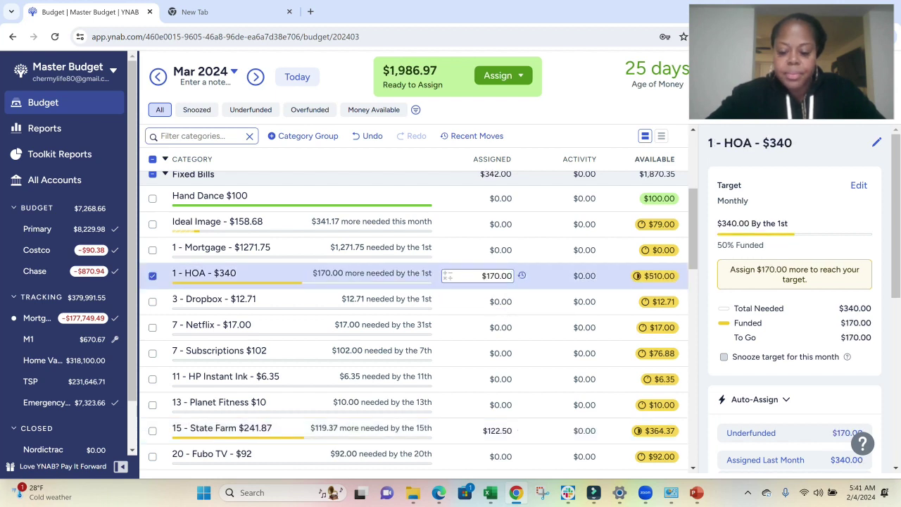
click(493, 249)
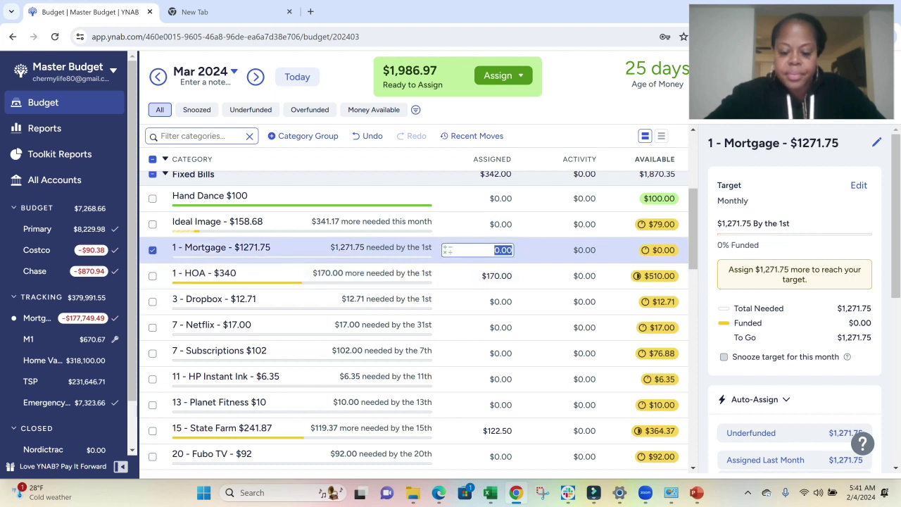
text(637)
key(Return)
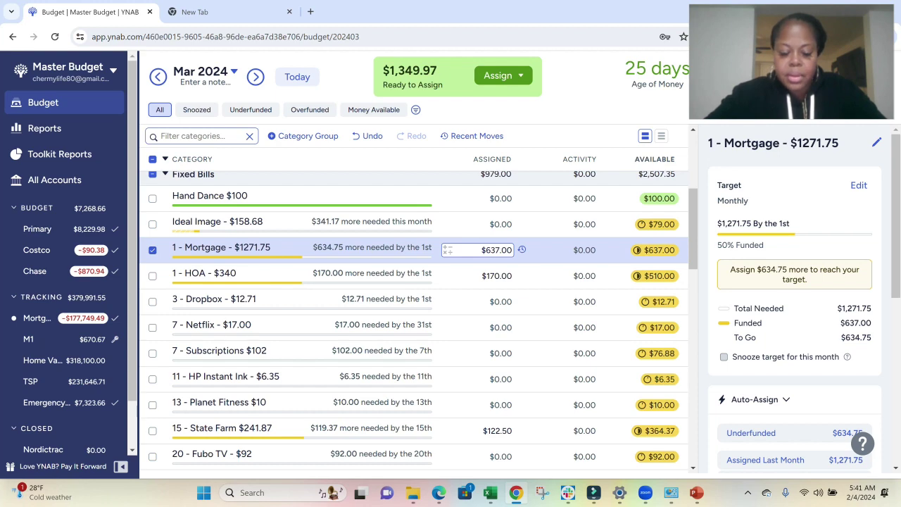
Step: Assign $100 to the BGE category and $38 to the Internet category in the March 2024 budget
scroll(500, 264, down, 5)
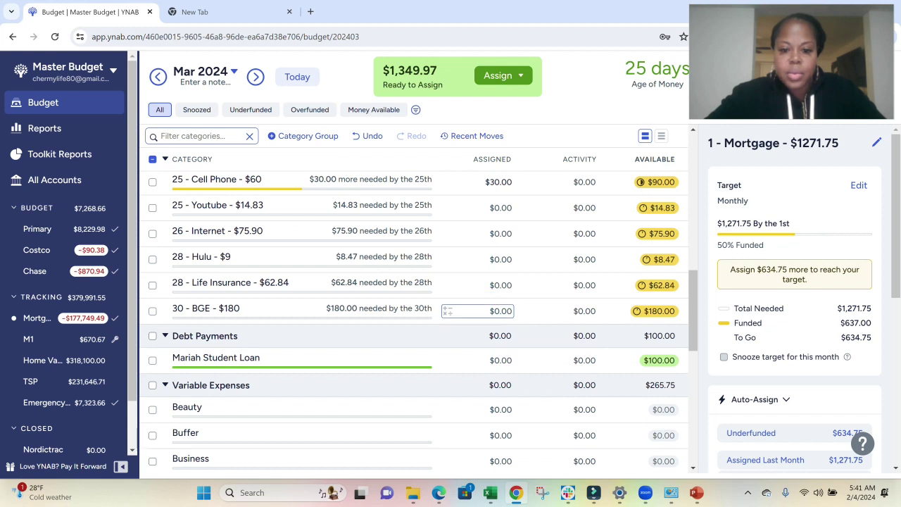
click(501, 311)
text(100)
key(Return)
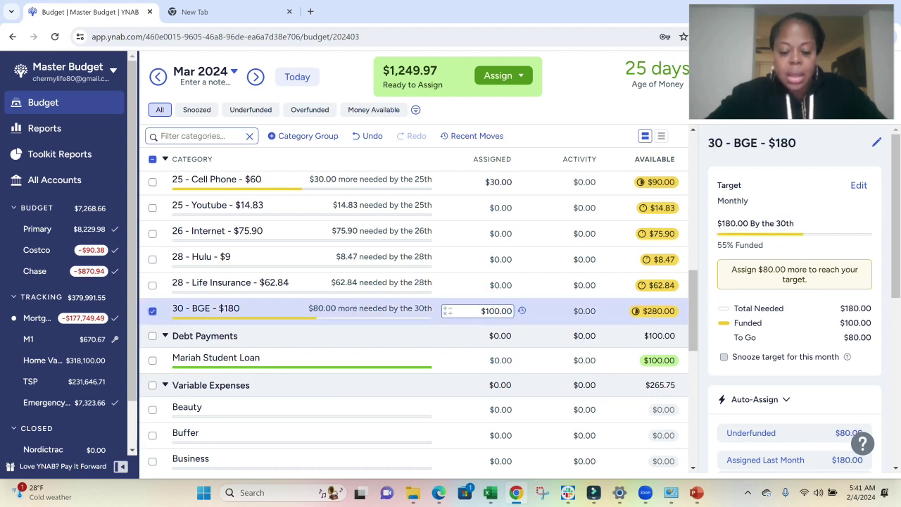
scroll(493, 296, up, 2)
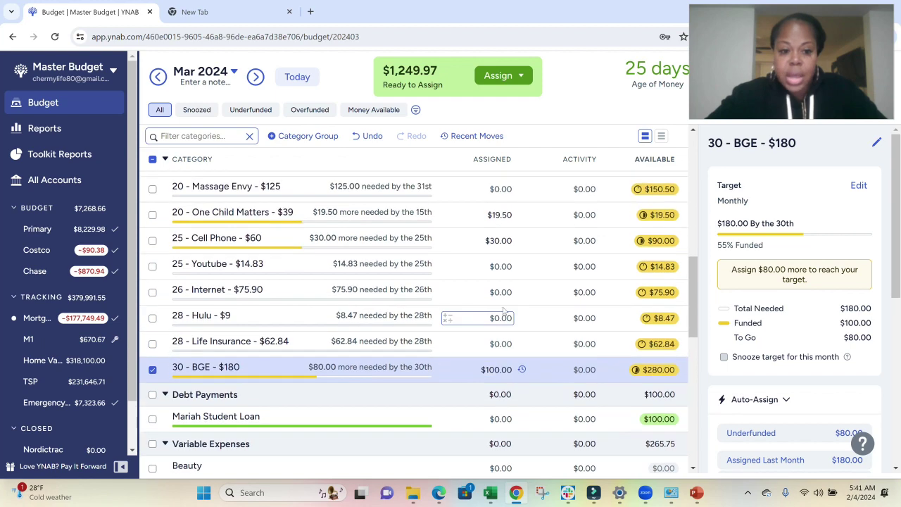
click(497, 292)
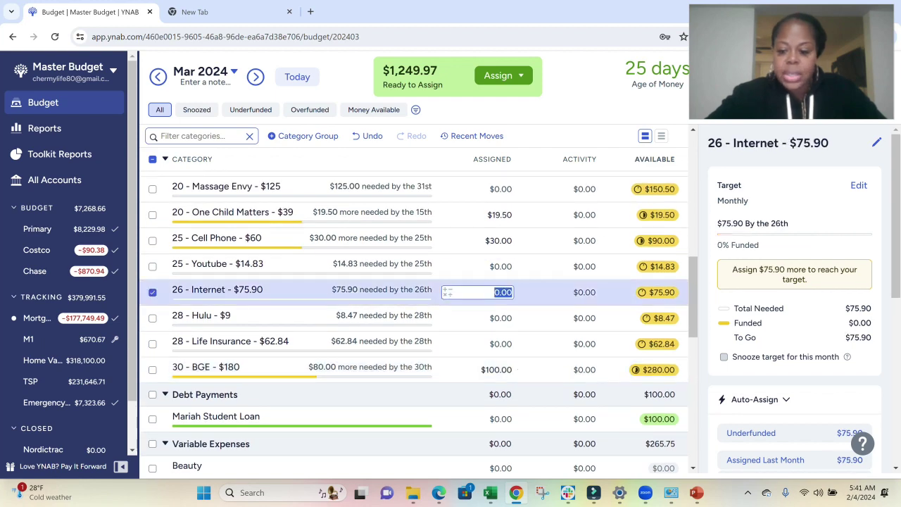
text(38)
key(Return)
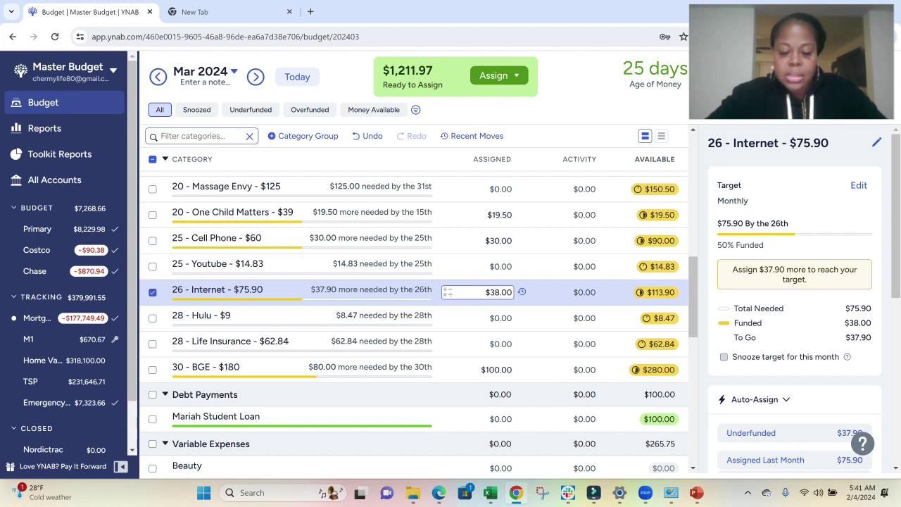
Step: Assign $8.50 to the Netflix category and $3.50 to the HP Instant Ink category in the March 2024 budget
scroll(479, 281, up, 5)
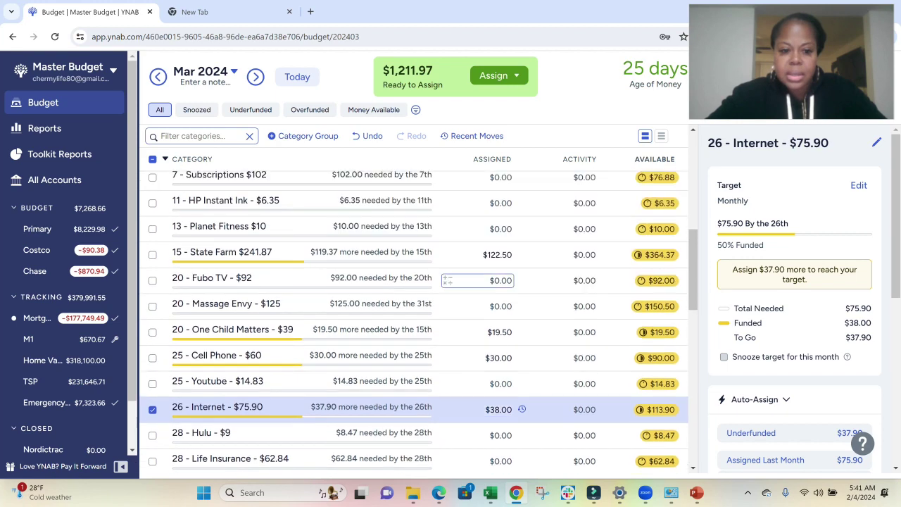
click(486, 209)
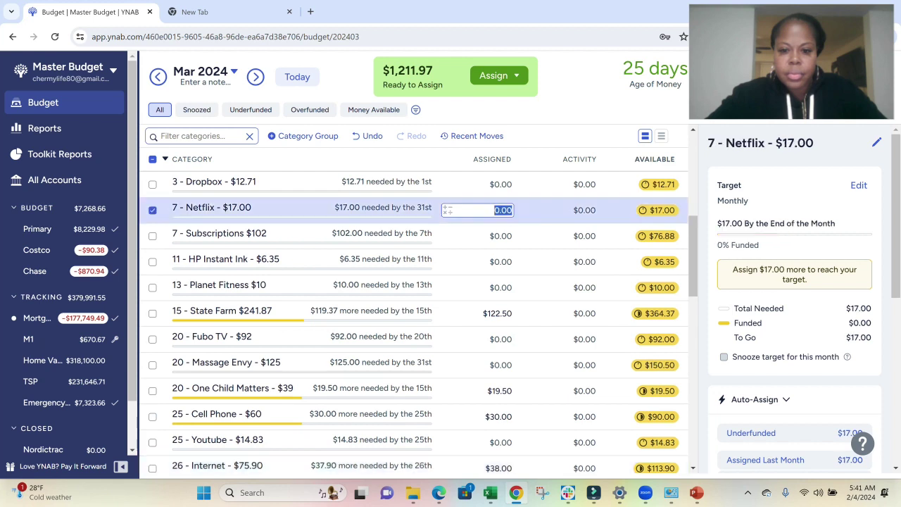
text(8.50)
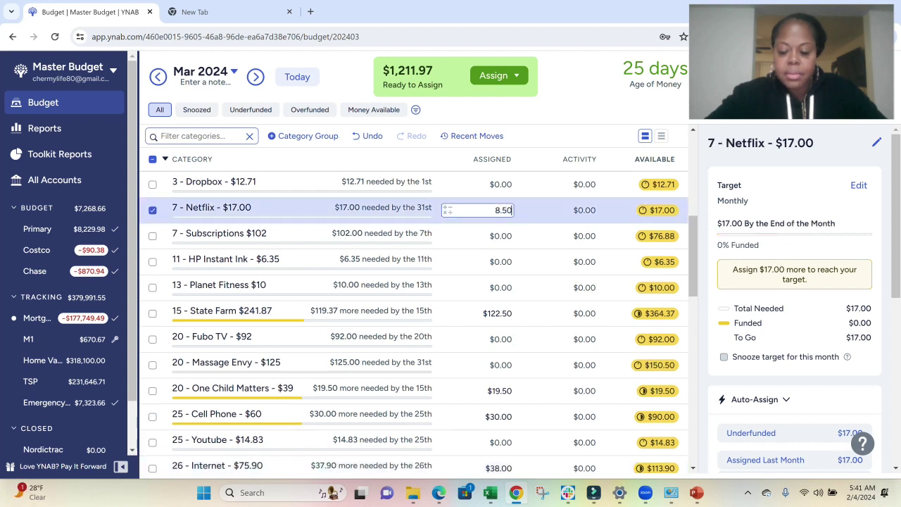
key(Return)
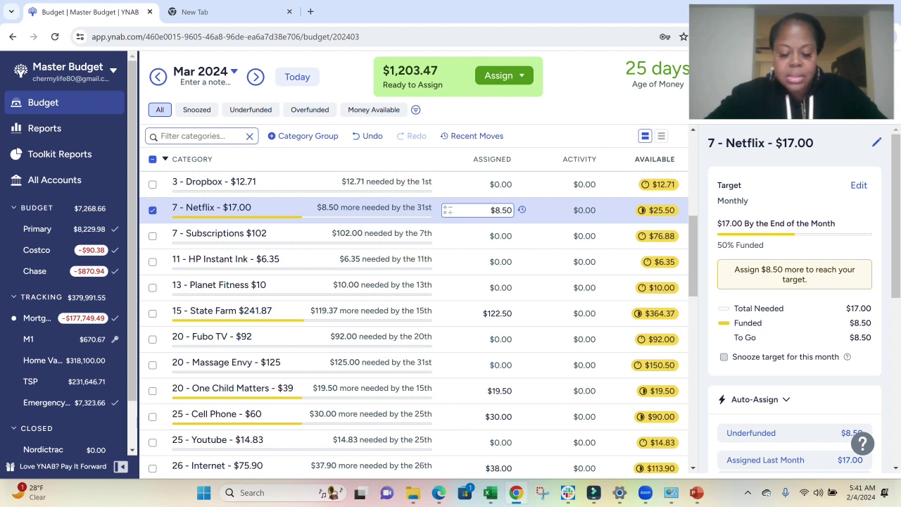
key(Down)
key(Down)
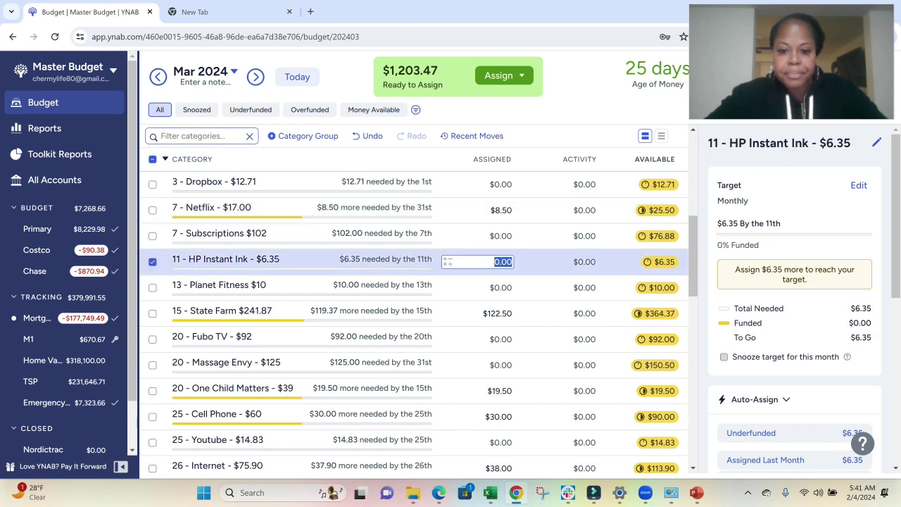
text(3.50)
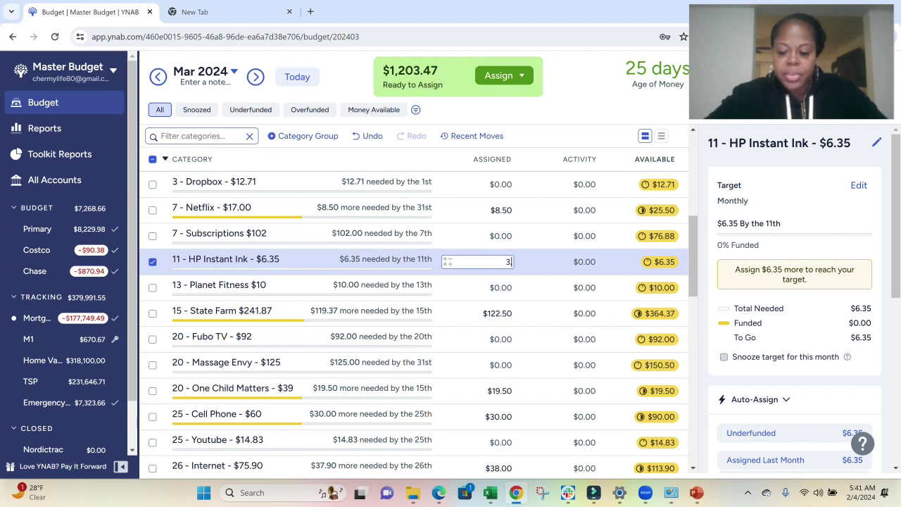
key(Return)
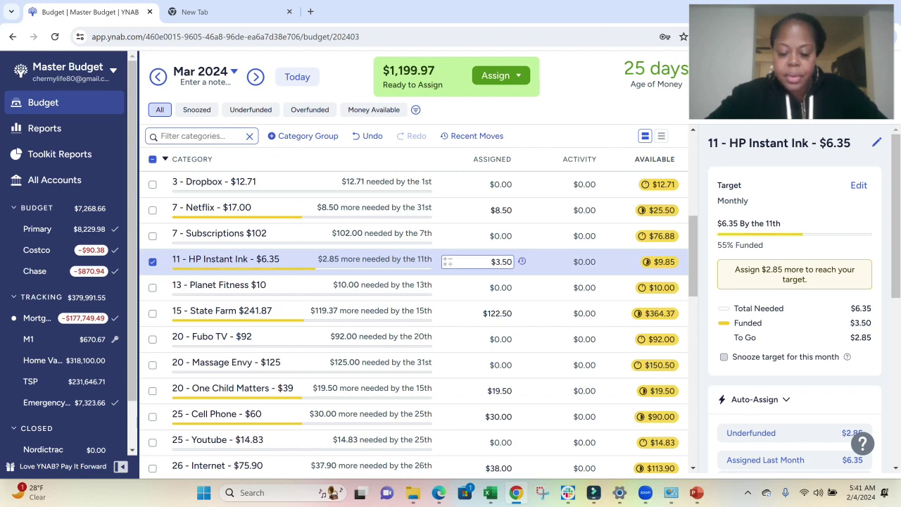
Step: Assign $31.50 to the Life Insurance category under Fixed Bills in the March 2024 budget
scroll(533, 315, down, 2)
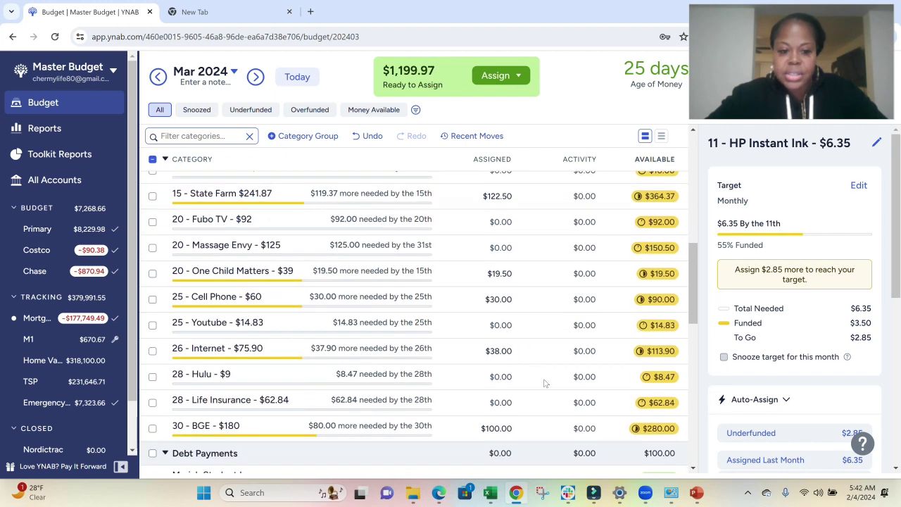
click(504, 403)
text(31)
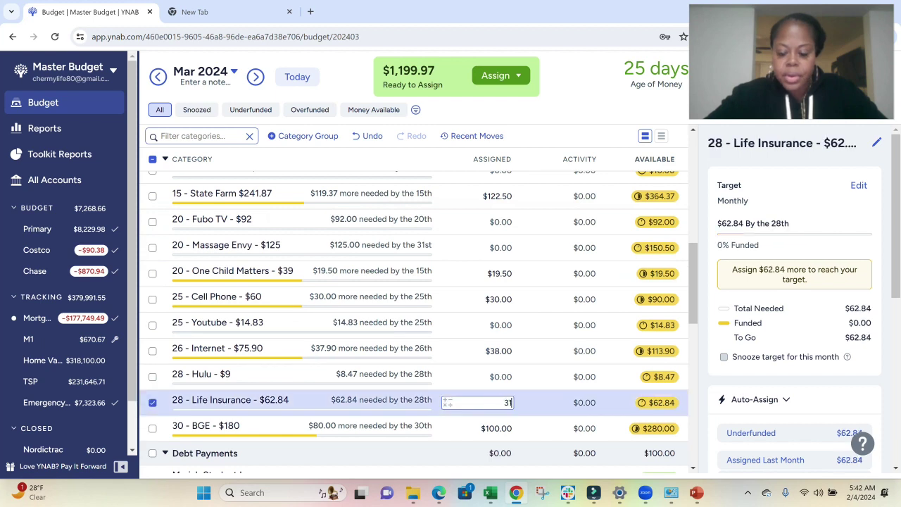
text(.50)
key(Return)
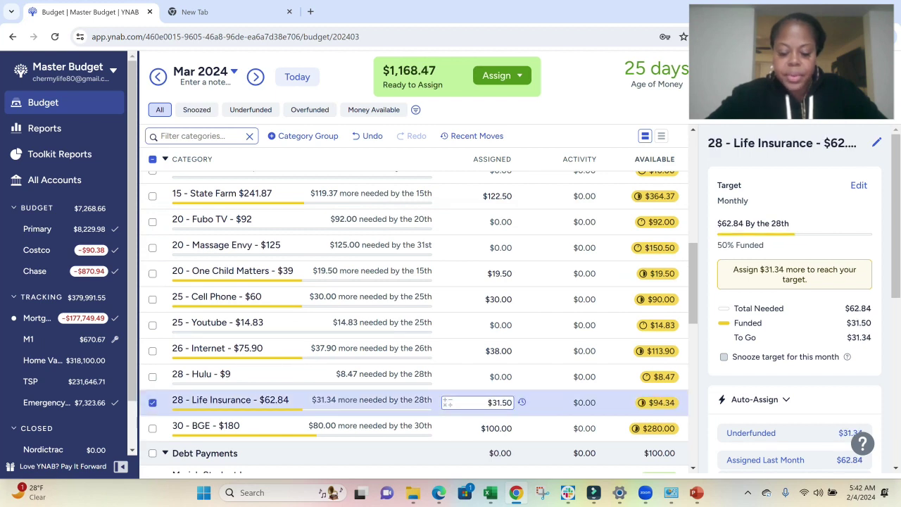
Step: Assign $7.50 to the Youtube category under Fixed Bills in the March 2024 budget
key(Up)
key(Up)
key(Up)
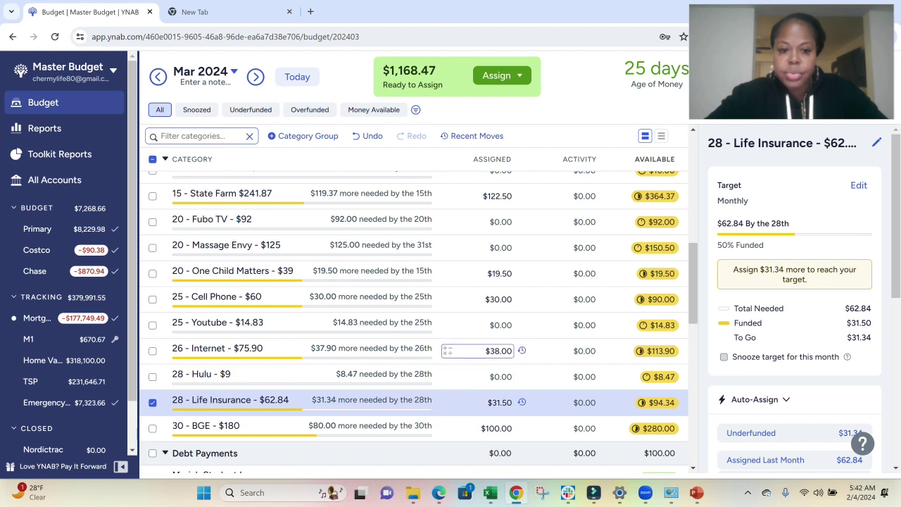
key(Down)
key(Up)
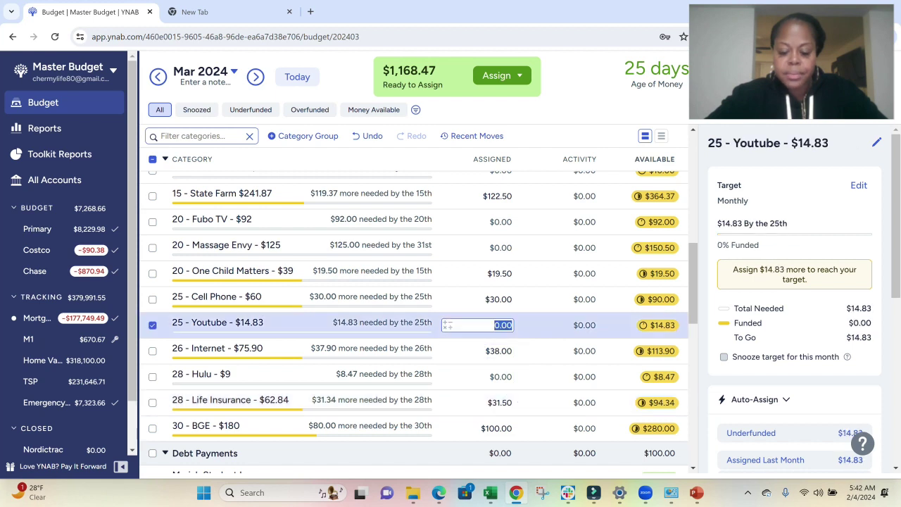
text(4)
key(BackSpace)
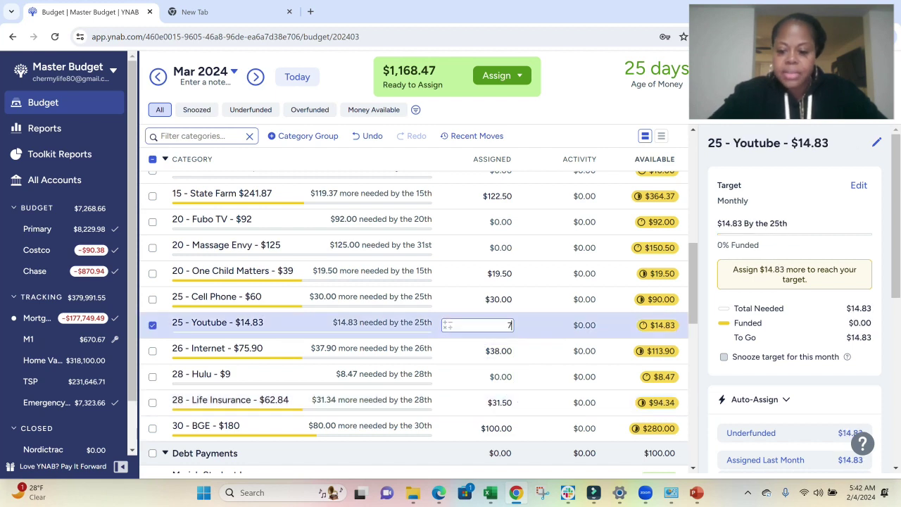
text(7.50)
key(Return)
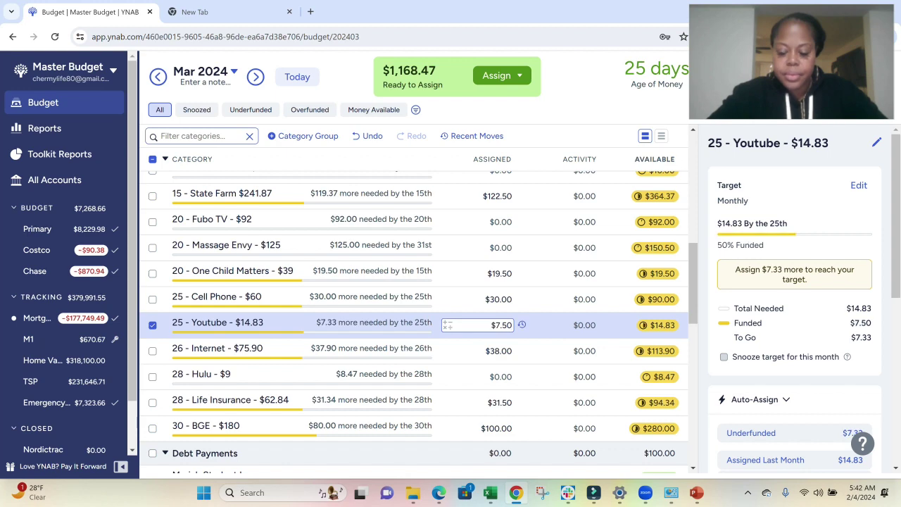
Step: Assign $6.50 to the Dropbox category under Fixed Bills in the March 2024 budget
scroll(510, 322, up, 3)
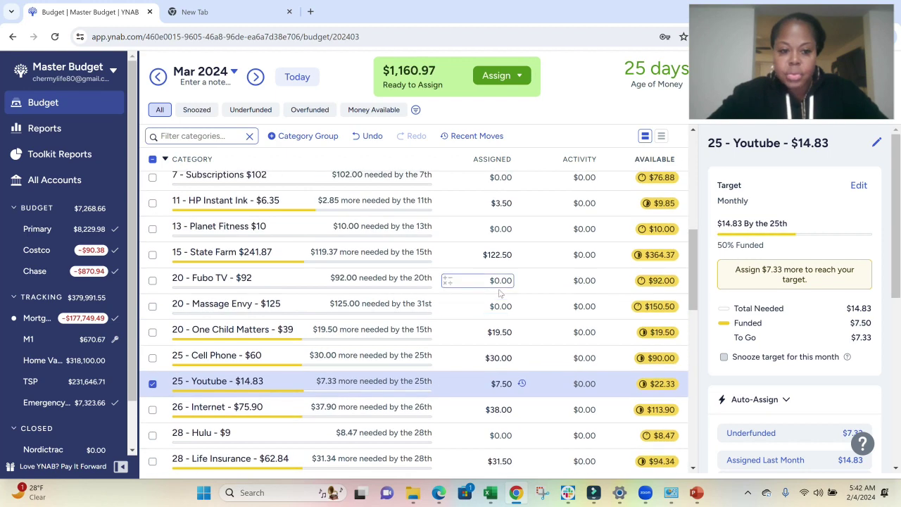
click(501, 243)
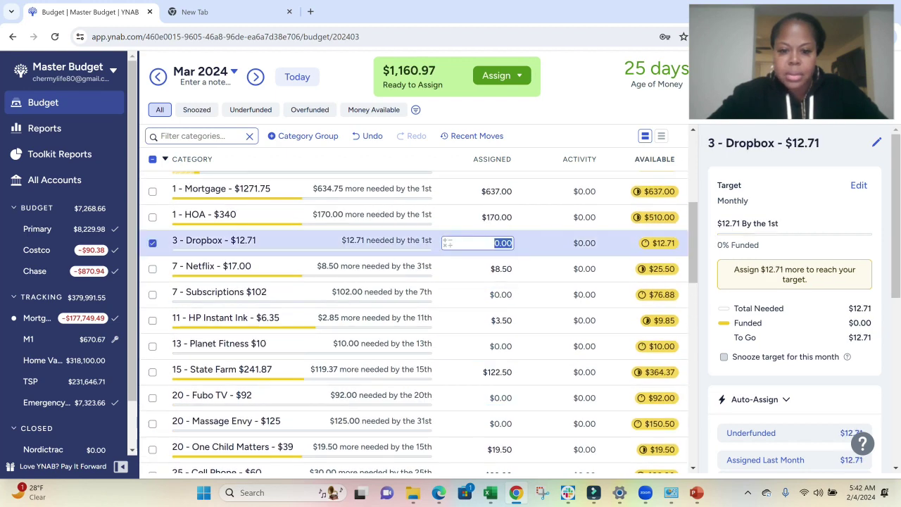
text(650)
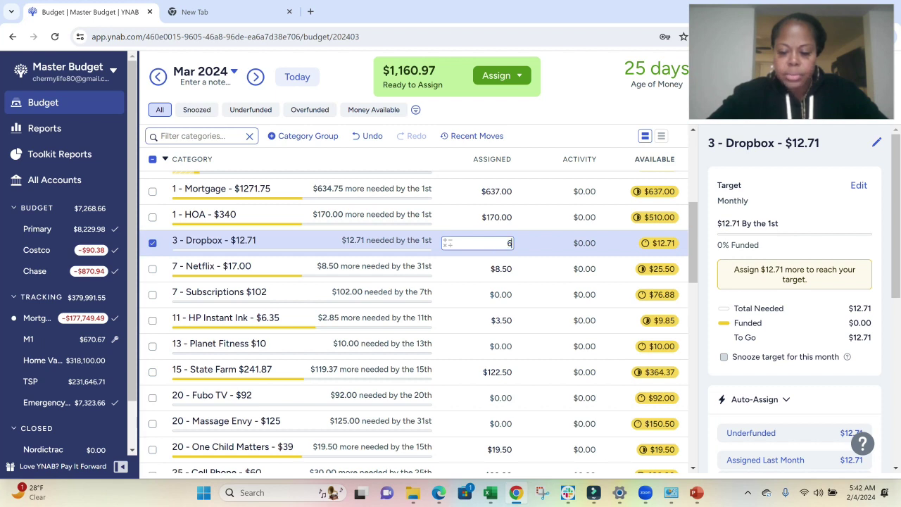
key(BackSpace)
key(BackSpace)
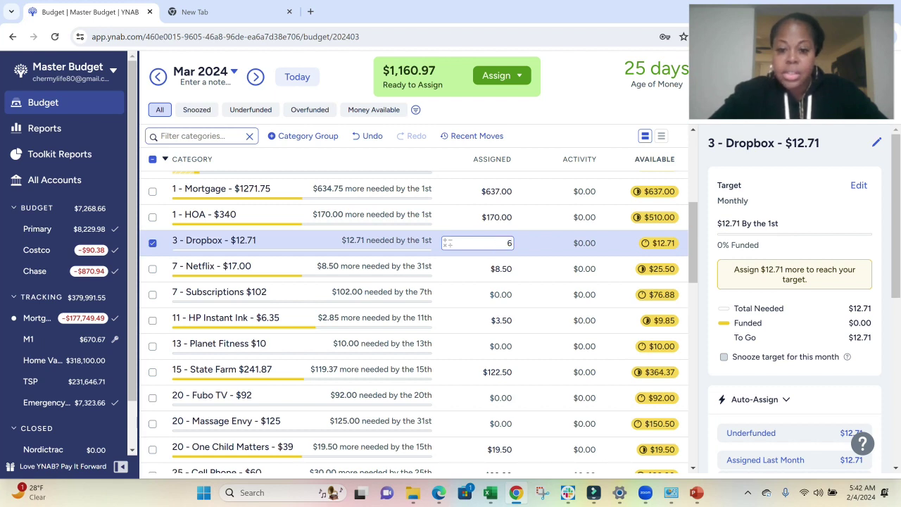
text(.50)
key(Return)
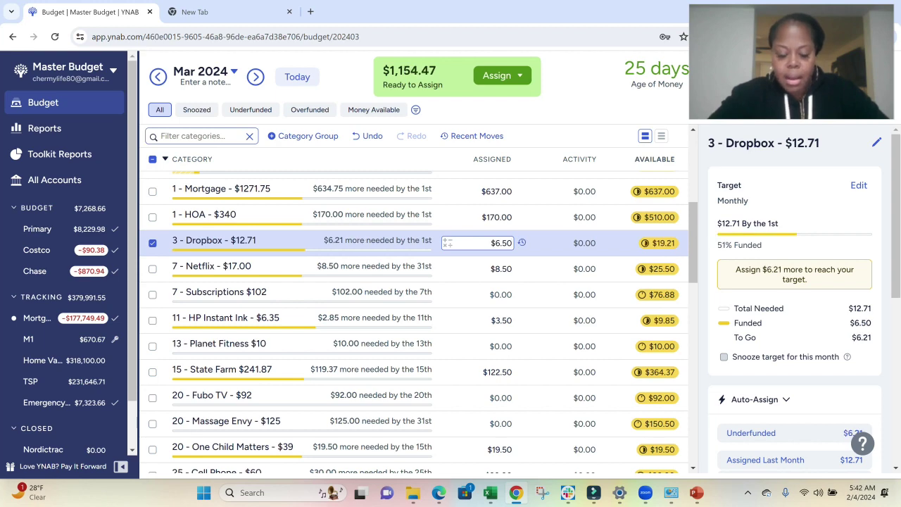
Step: Assign $5 to the Planet Fitness category under Fixed Bills in the March 2024 budget
scroll(543, 292, down, 3)
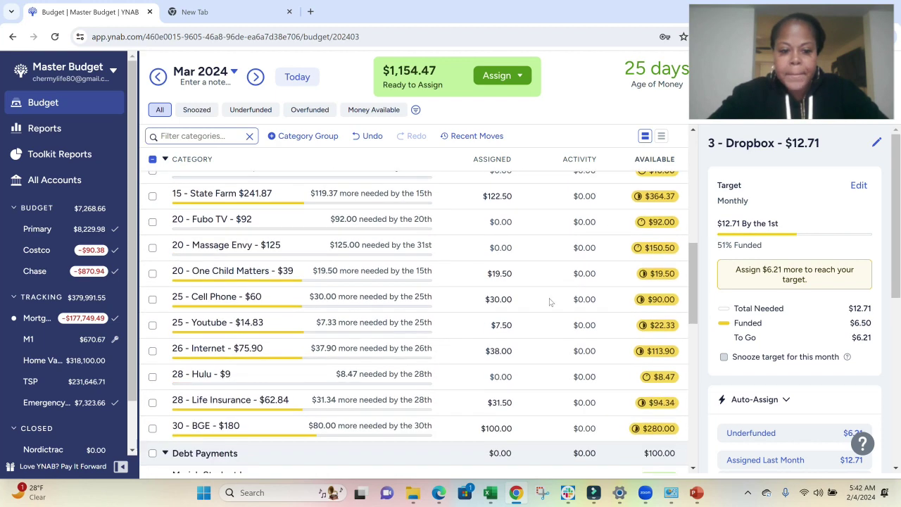
scroll(550, 302, up, 4)
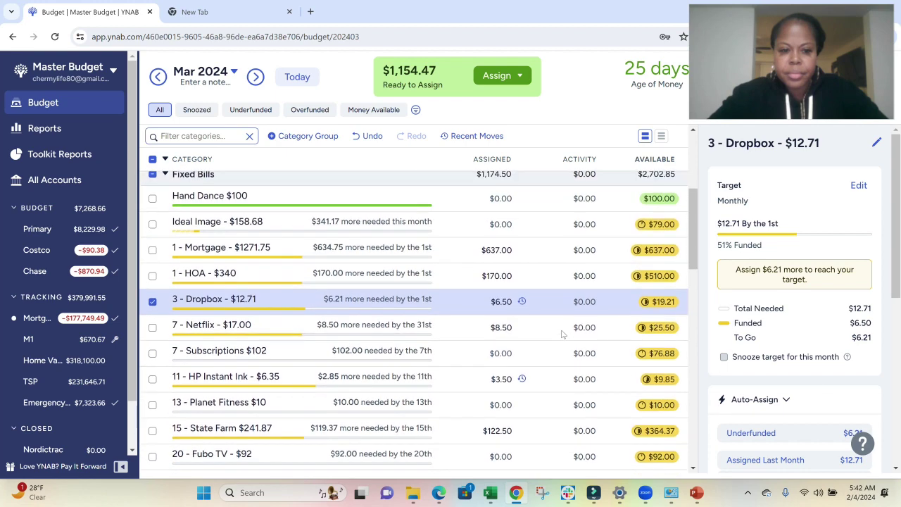
scroll(562, 333, down, 2)
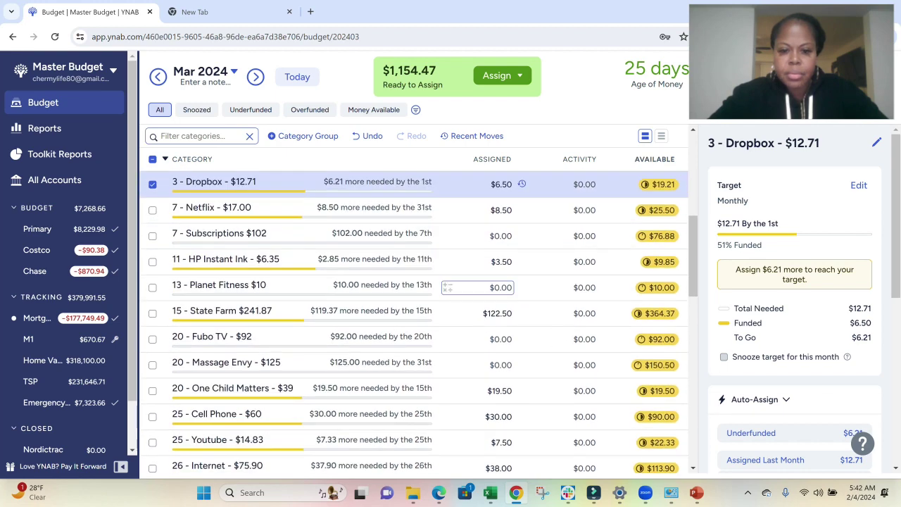
click(485, 287)
text(5)
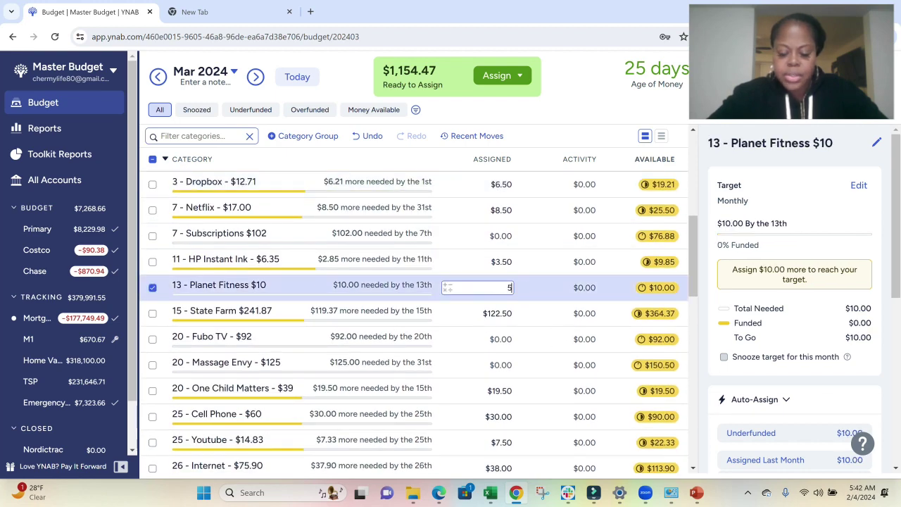
key(Return)
Step: Assign $4.50 to the Hulu category under Fixed Bills in the March 2024 budget
scroll(556, 366, down, 2)
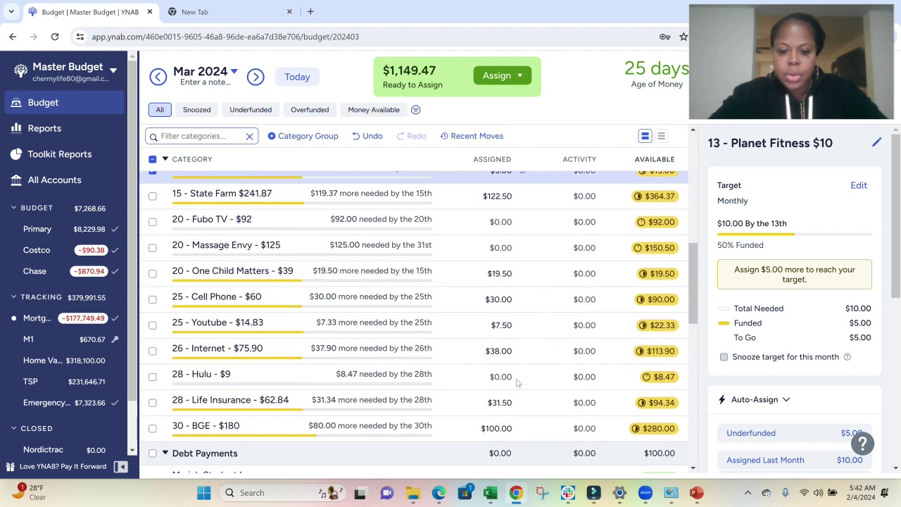
click(512, 378)
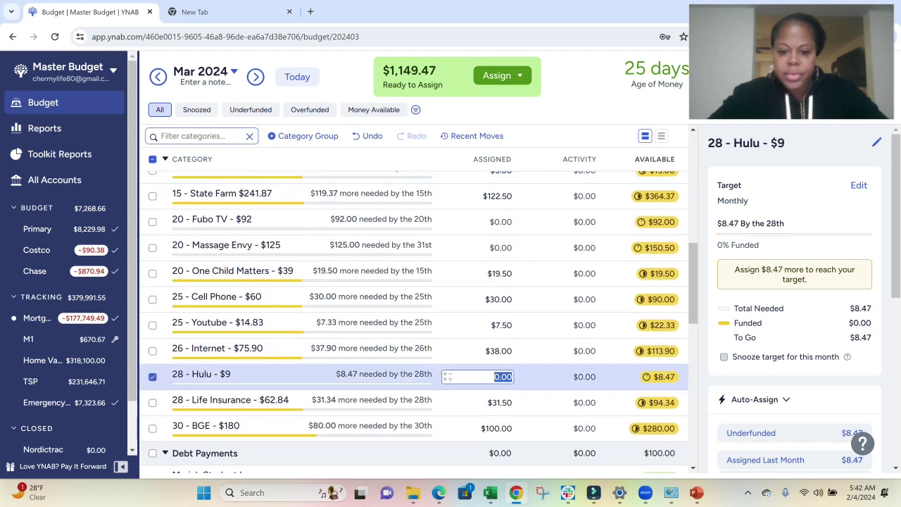
text(4.50)
key(Return)
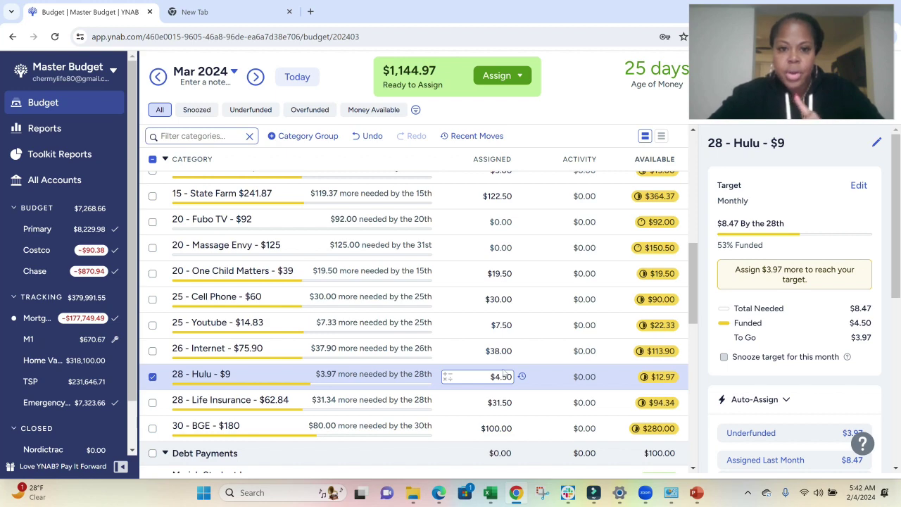
Step: Assign $50 to the student loan category under Debt Payments in the March 2024 budget
scroll(504, 373, down, 2)
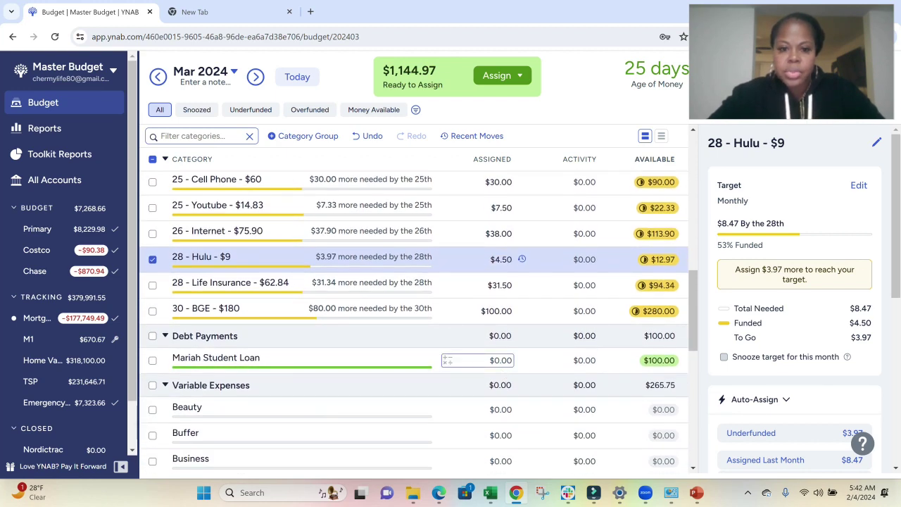
click(477, 359)
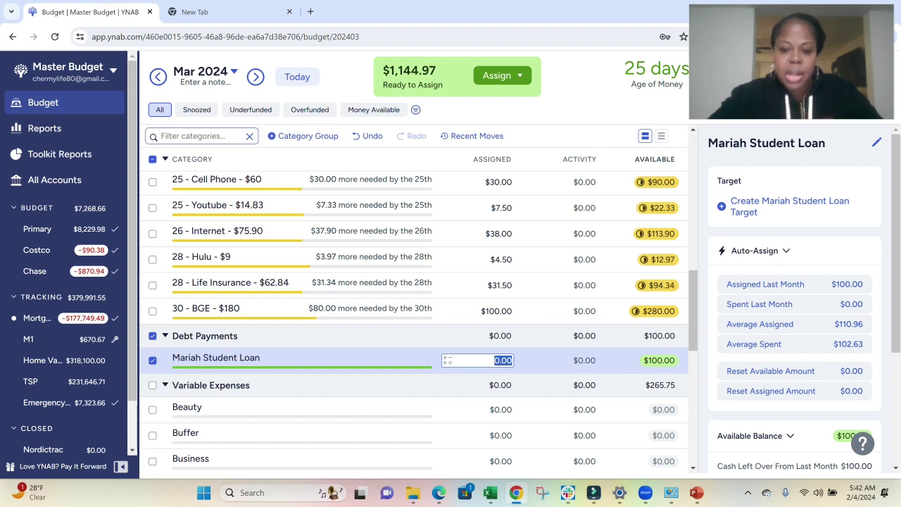
text(50)
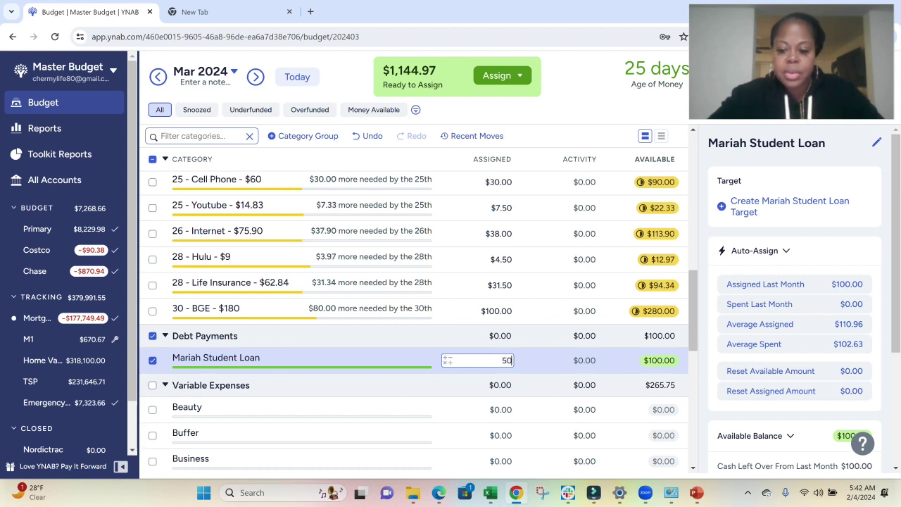
key(Return)
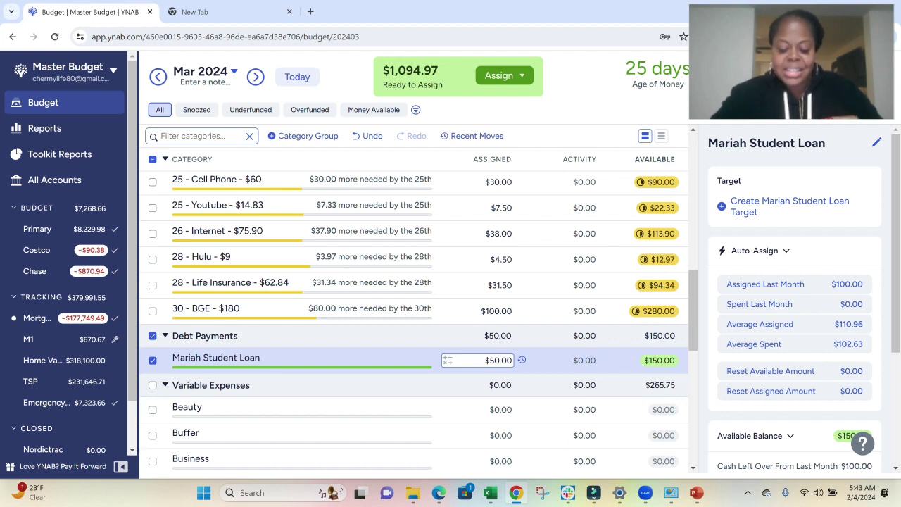
Step: Assign $200 to the Enjoy Life category under Variable Expenses in the February 2024 budget
click(158, 77)
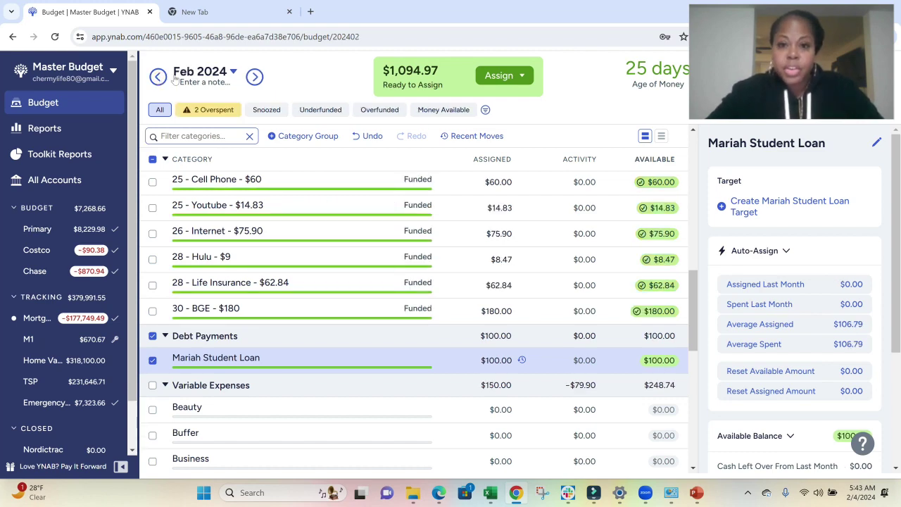
scroll(479, 261, down, 1)
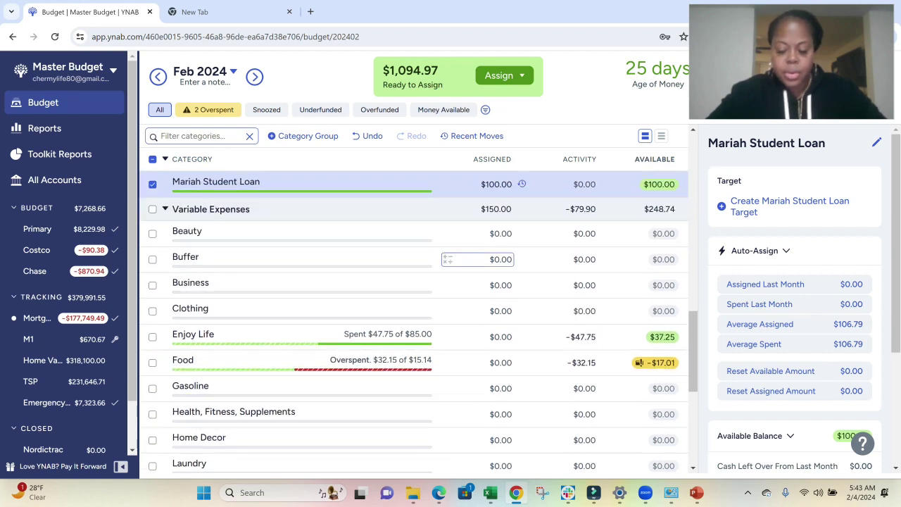
click(493, 233)
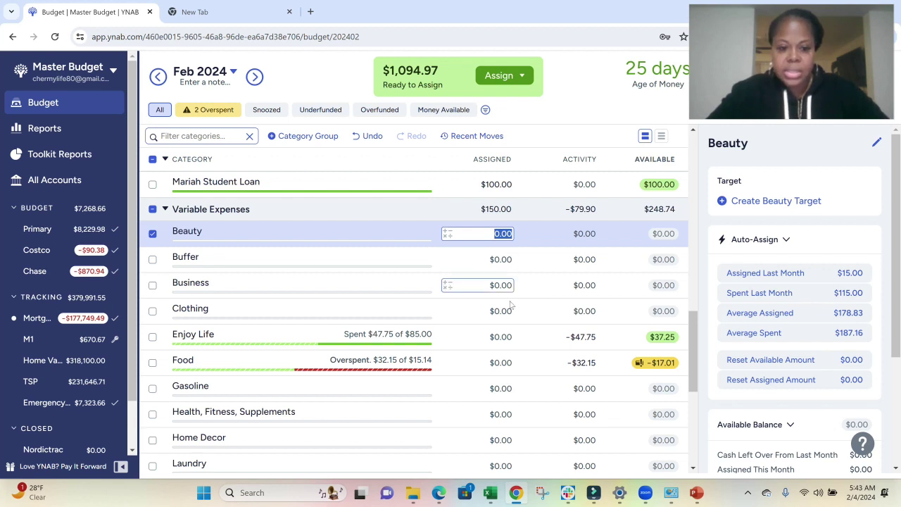
click(493, 337)
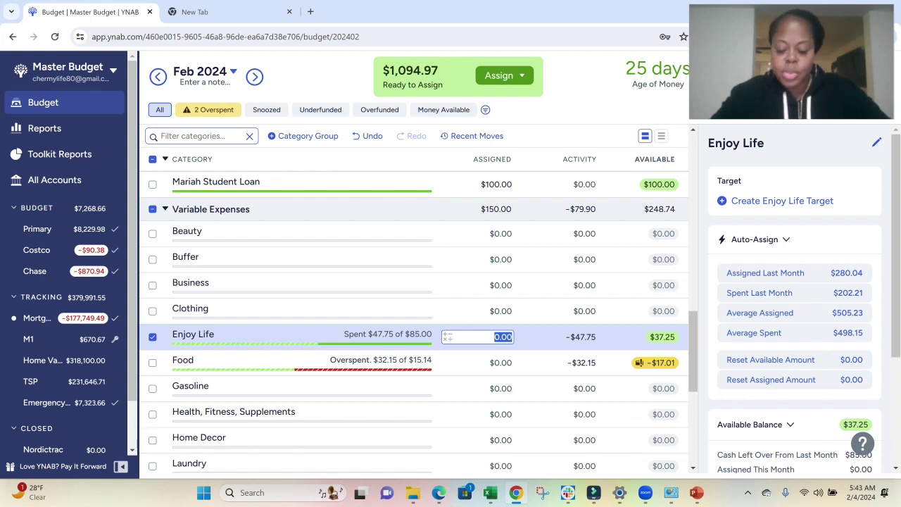
text(200)
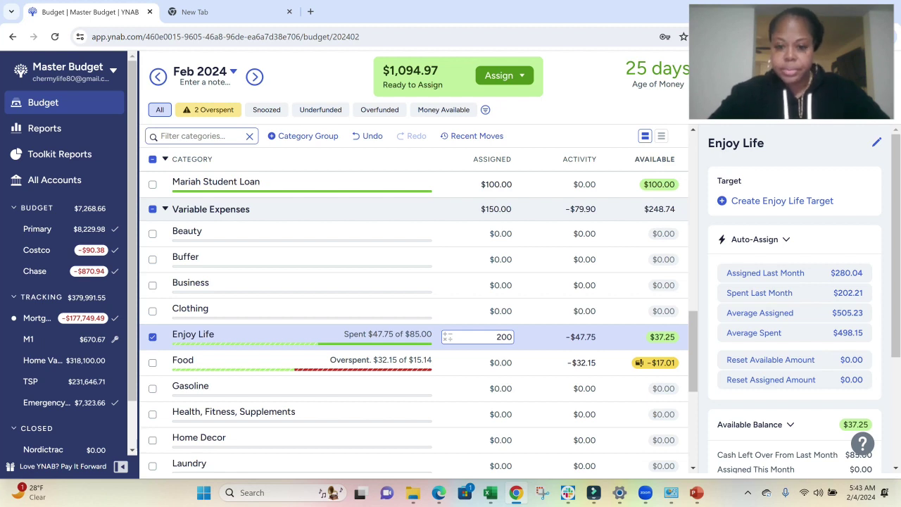
key(Return)
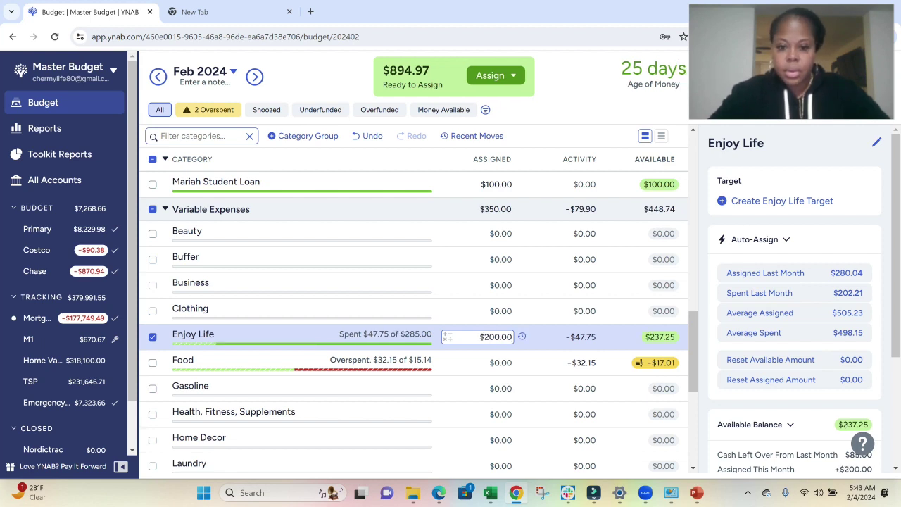
Step: Assign $755 to the Gasoline category under Variable Expenses in the February 2024 budget
click(493, 388)
click(492, 388)
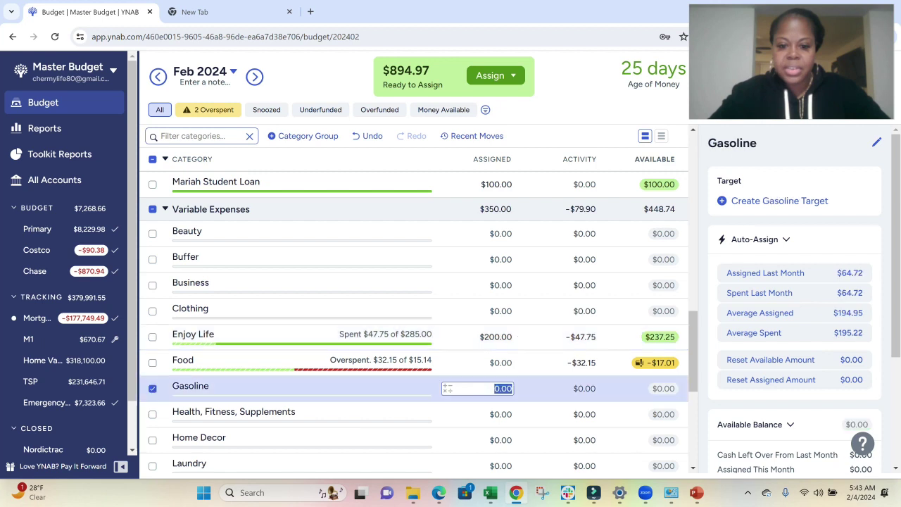
text(755)
key(Return)
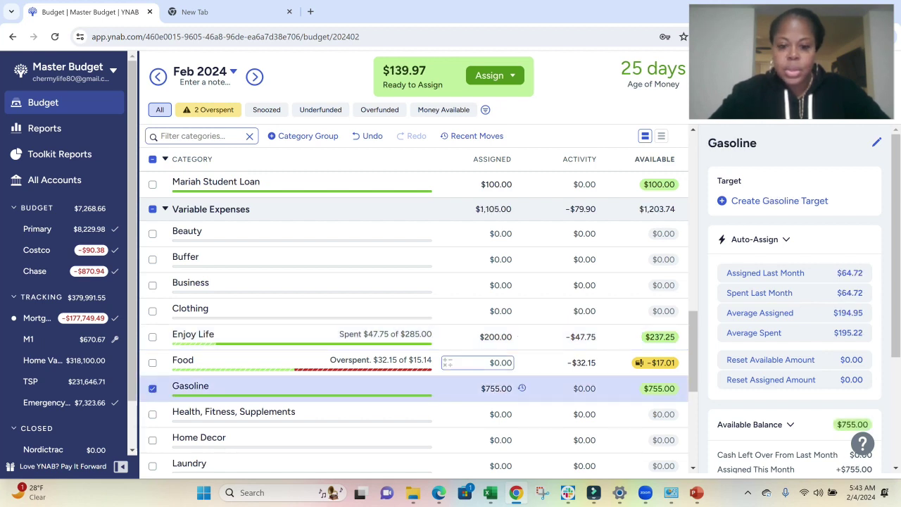
Step: Assign $150 to the Food category under Variable Expenses in the February 2024 budget
click(493, 362)
text(15)
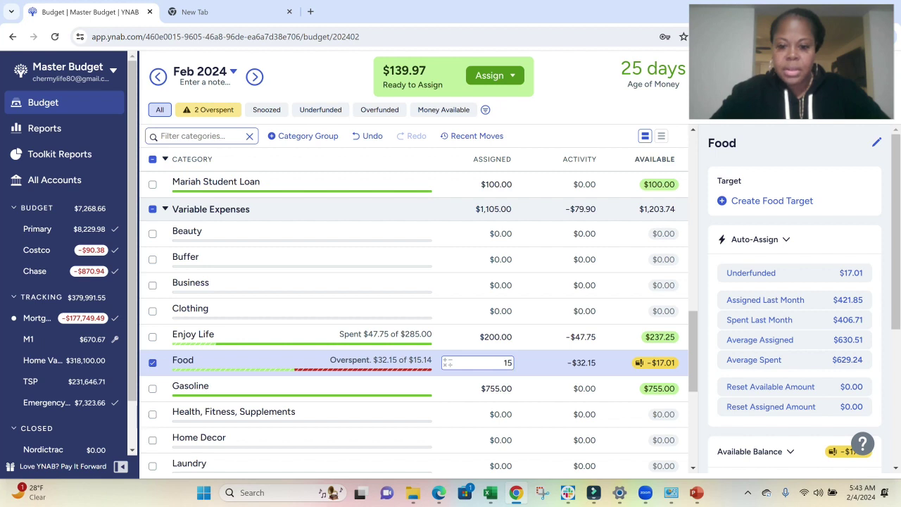
text(0)
key(Return)
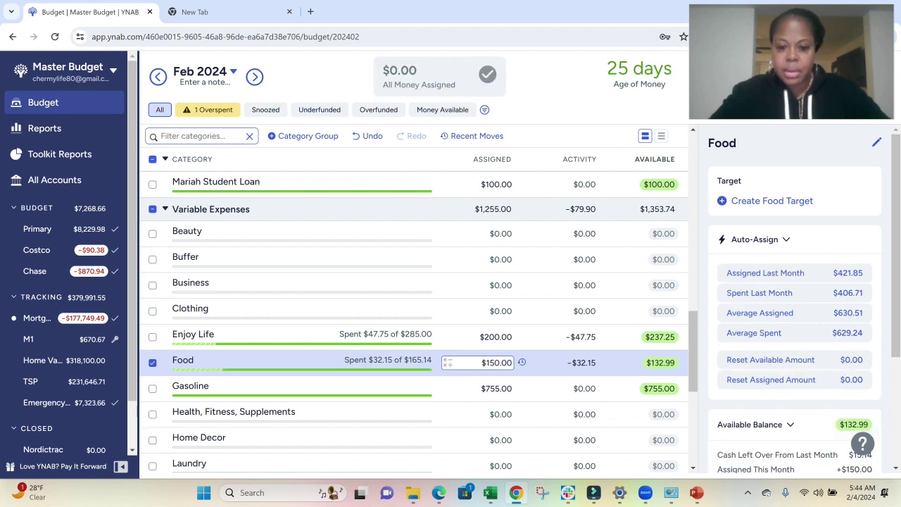
Step: Set the Gasoline category's assigned amount to $75 in the February 2024 budget
click(493, 388)
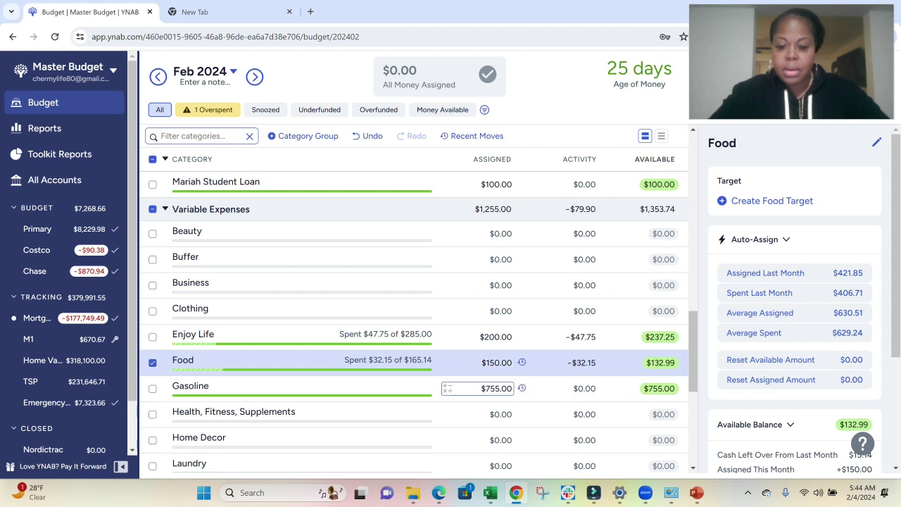
text(7)
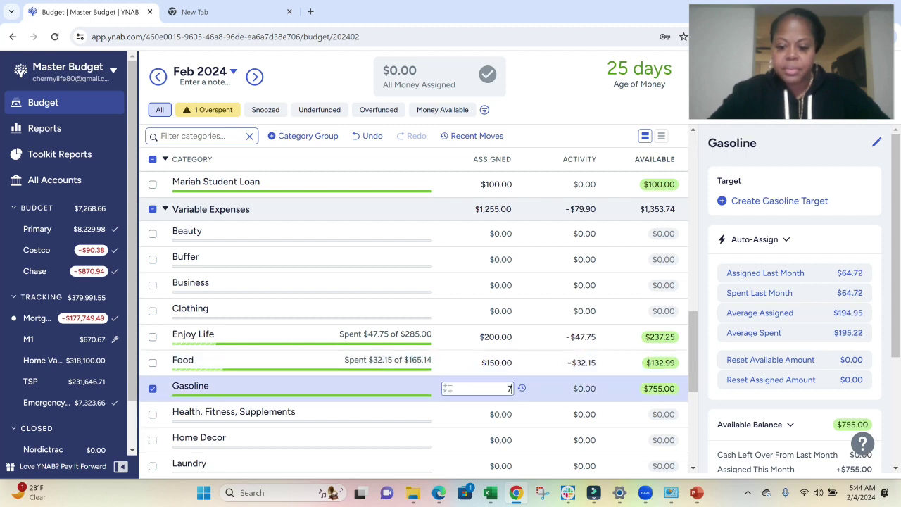
text(5)
key(Return)
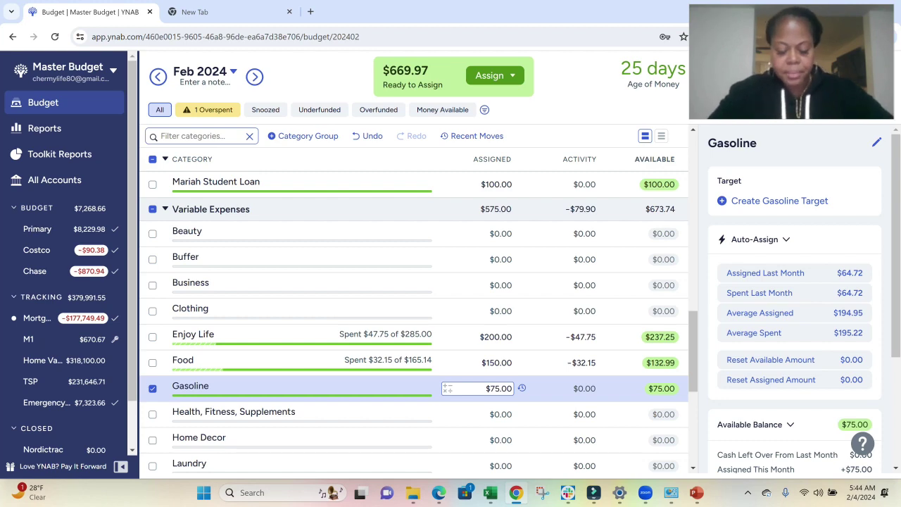
Step: Assign $75 to the Retightening category under Variable Expenses in the March 2024 budget
scroll(517, 398, down, 1)
scroll(517, 398, down, 3)
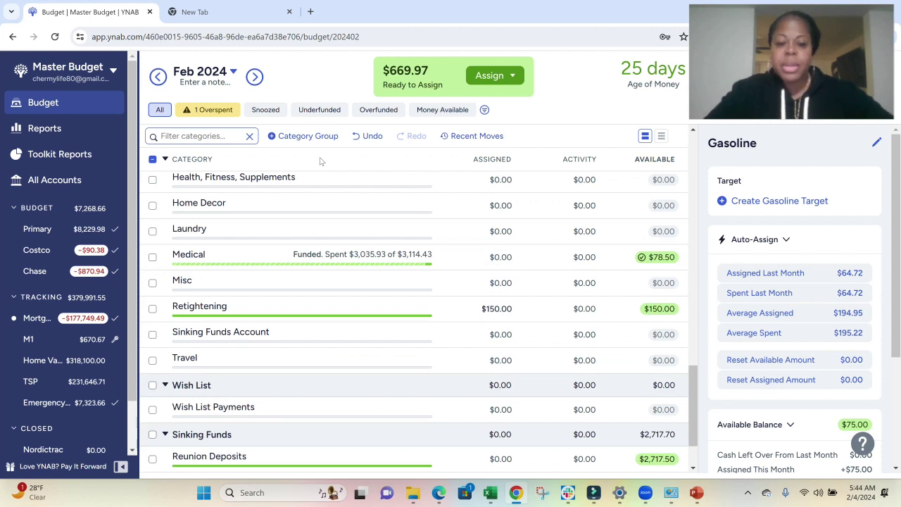
click(257, 78)
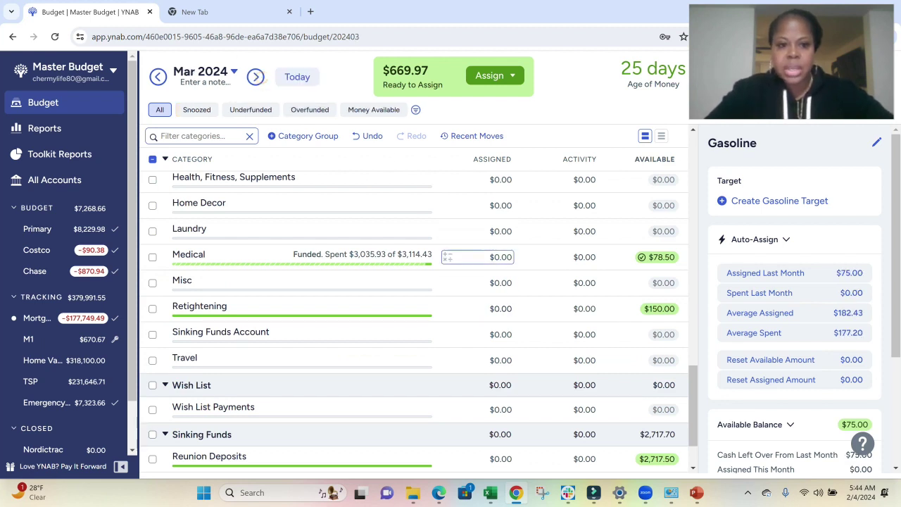
click(493, 308)
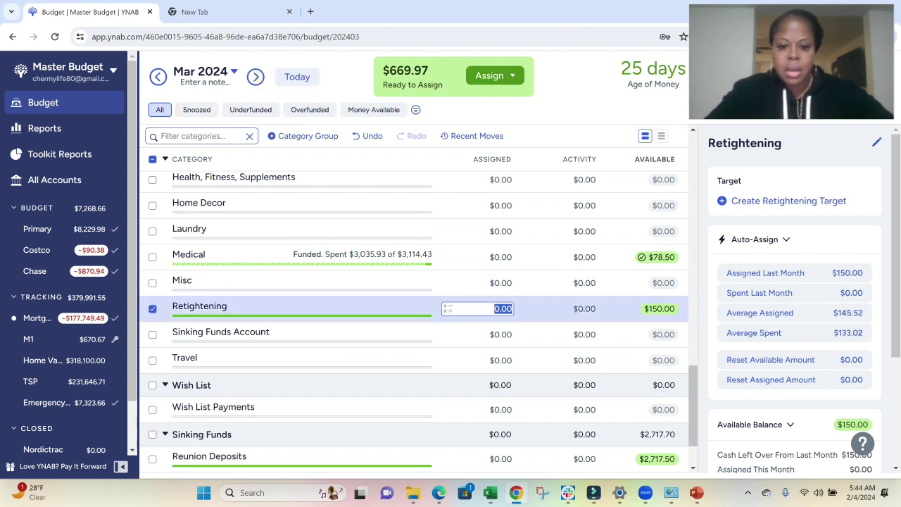
text(75)
key(Return)
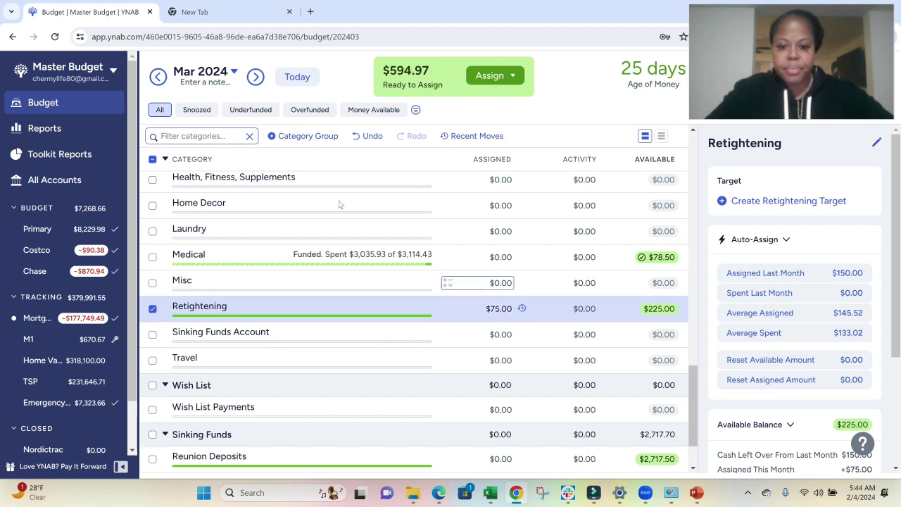
Step: Assign $100 to the Beauty category under Variable Expenses in the February 2024 budget
click(157, 77)
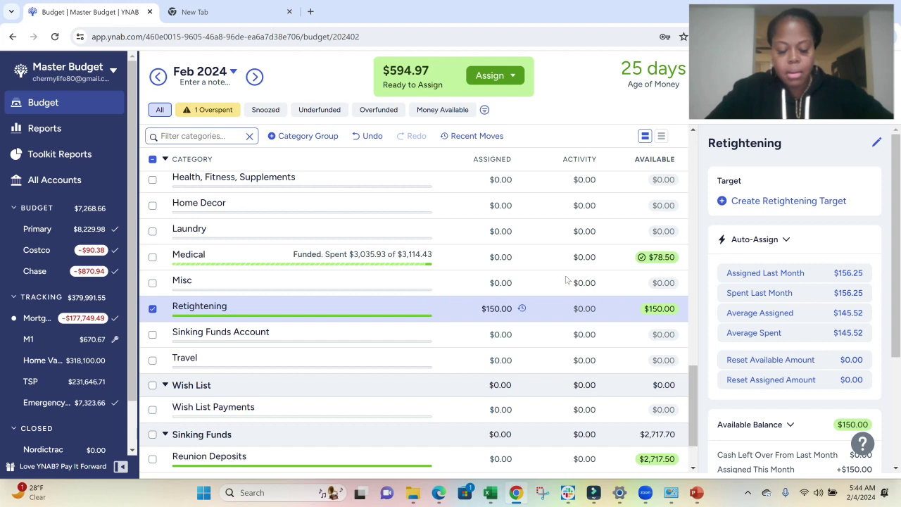
scroll(496, 295, up, 5)
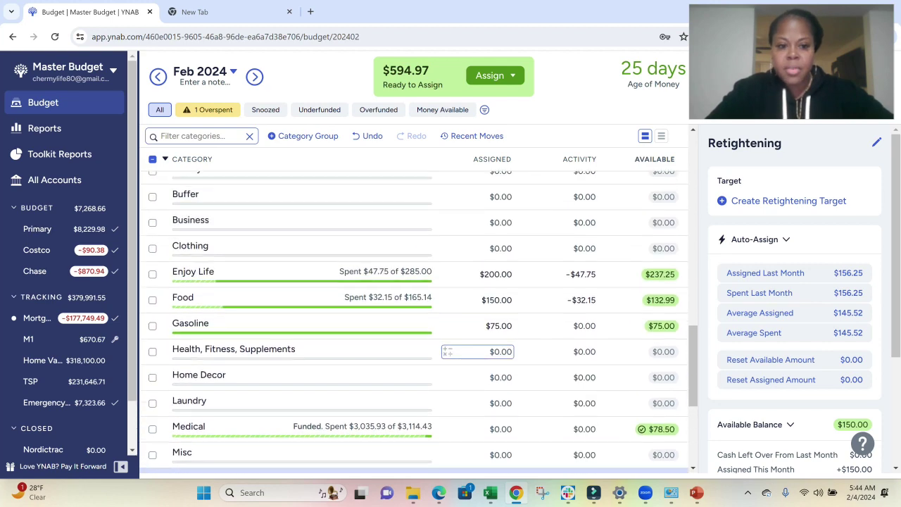
scroll(486, 317, up, 3)
click(486, 233)
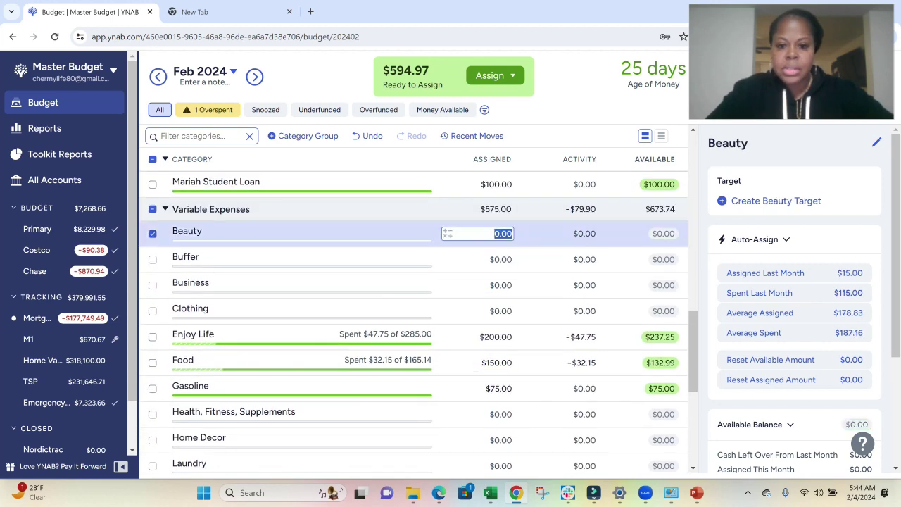
text(100)
key(Return)
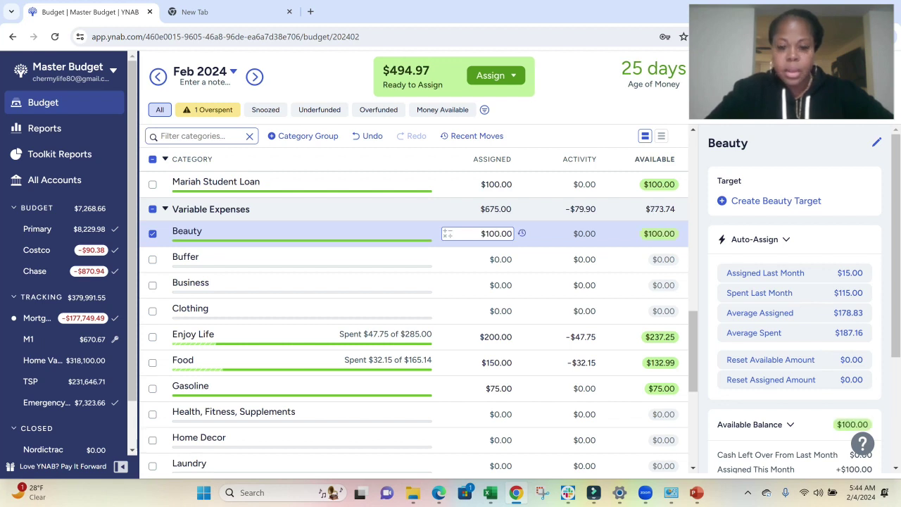
Step: Assign $25 to the Buffer category under Variable Expenses in the February 2024 budget
click(486, 259)
text(25)
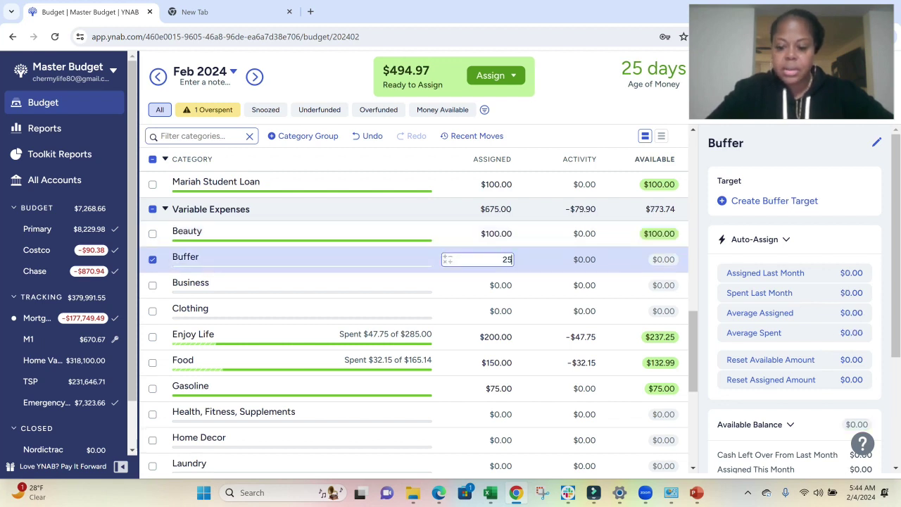
key(Return)
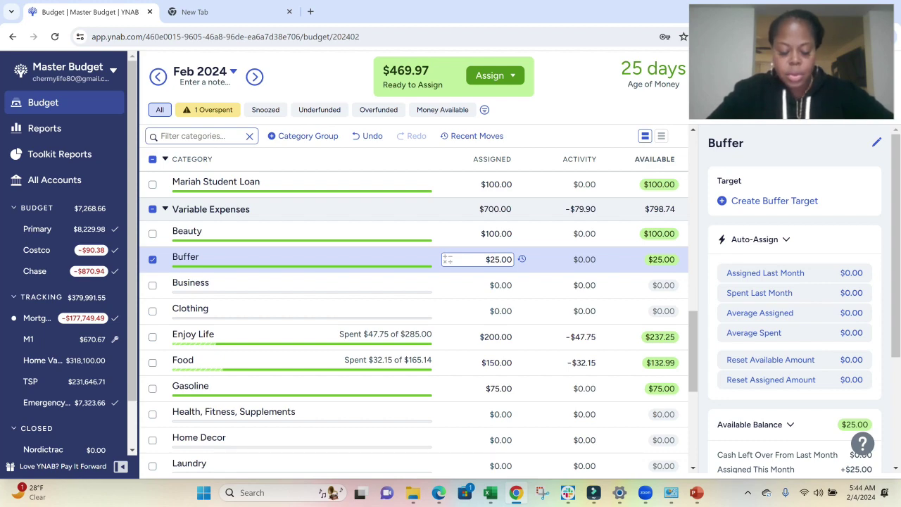
Step: Add $79 to the amount assigned to the Ideal Image category under Fixed Bills in the February 2024 budget
scroll(414, 317, up, 2)
scroll(414, 316, up, 5)
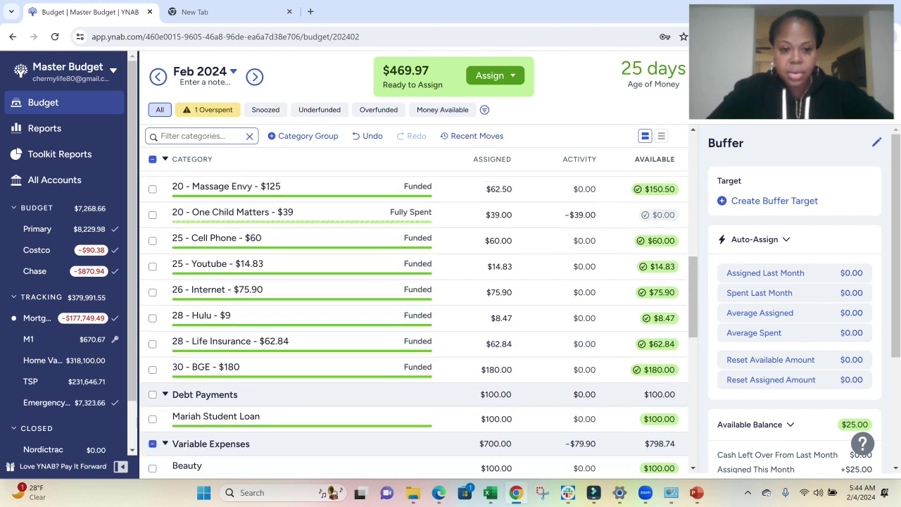
scroll(486, 288, up, 3)
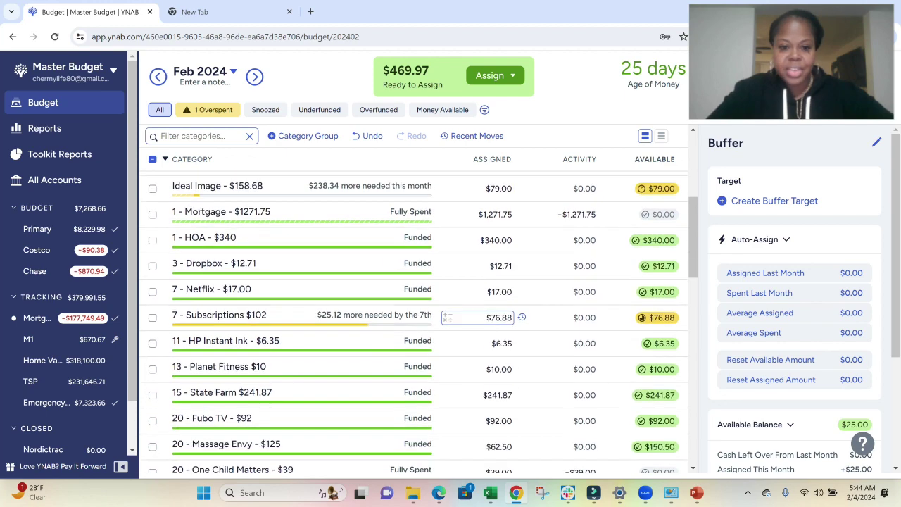
click(492, 282)
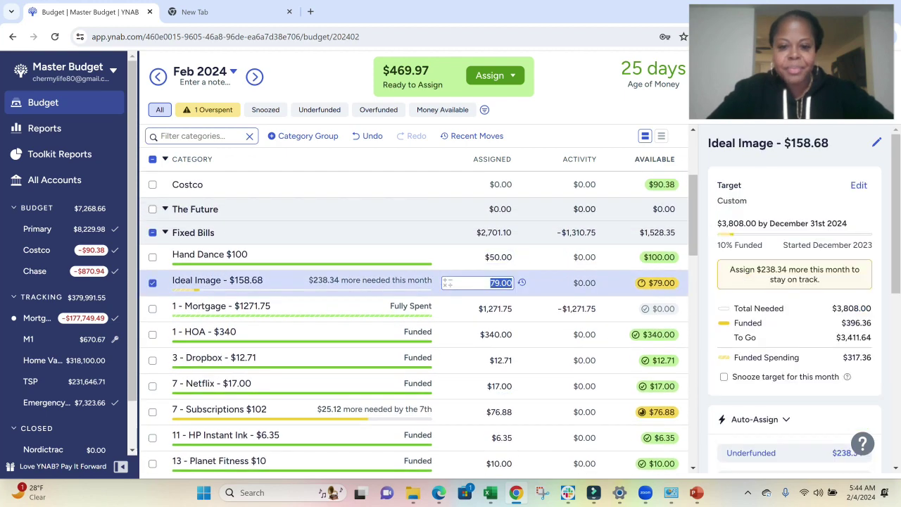
text(+79)
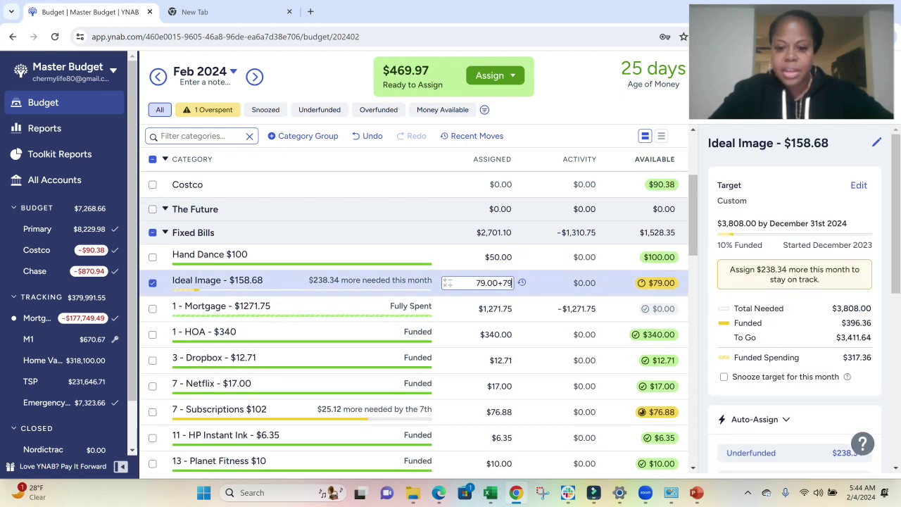
key(Return)
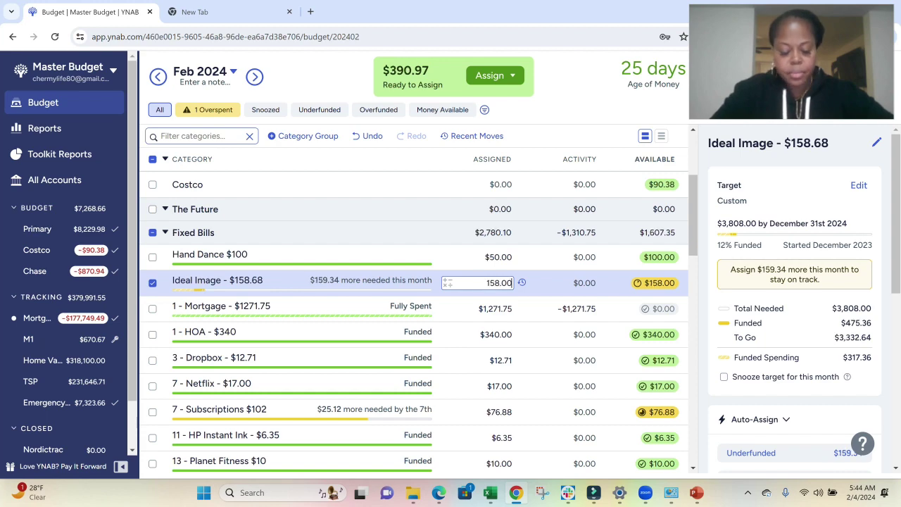
Step: Assign $62.50 to the Massage Envy category under Fixed Bills in the March 2024 budget
scroll(539, 291, down, 3)
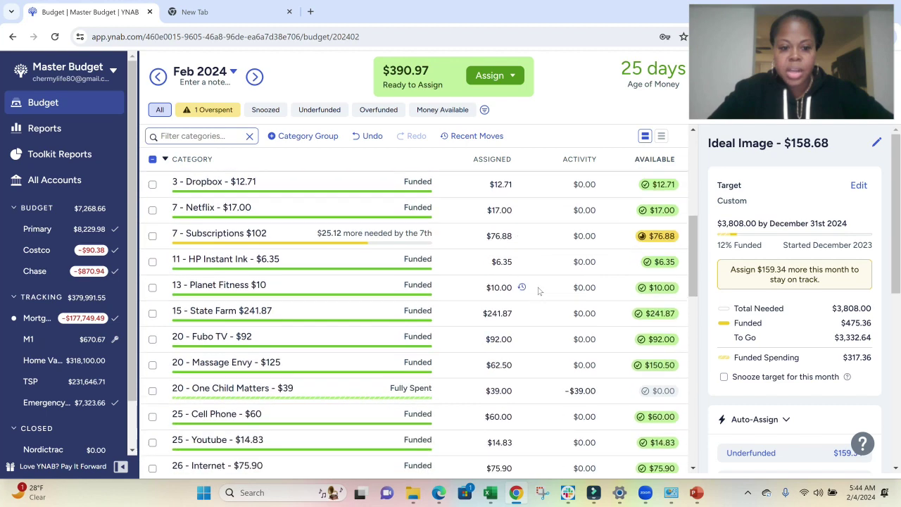
scroll(539, 291, down, 5)
scroll(537, 291, up, 5)
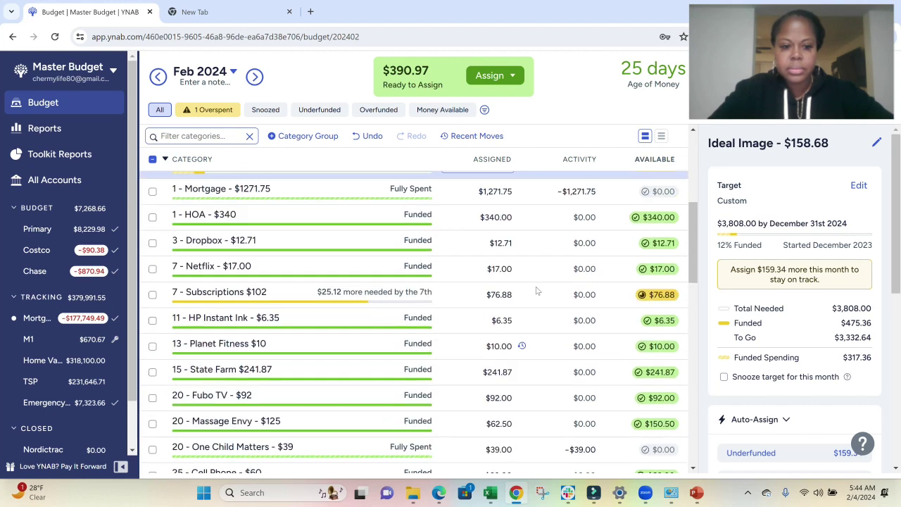
scroll(537, 290, down, 1)
click(496, 365)
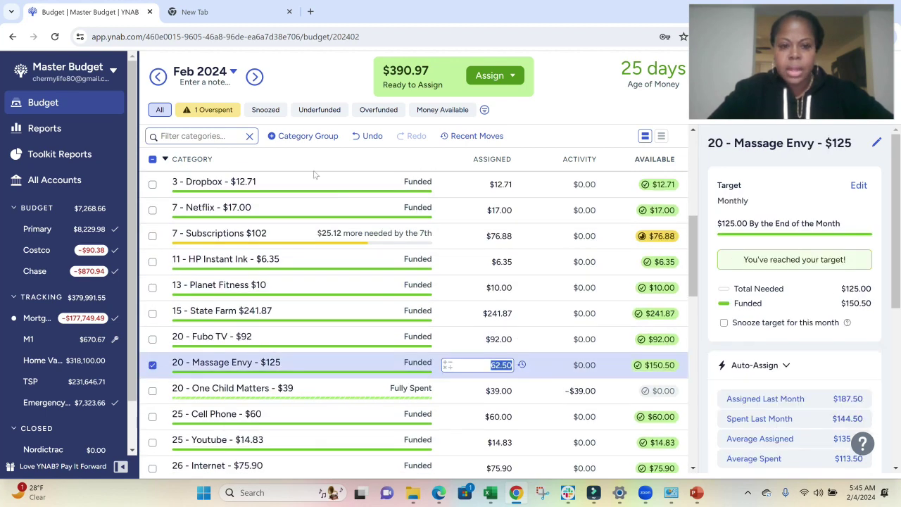
click(256, 78)
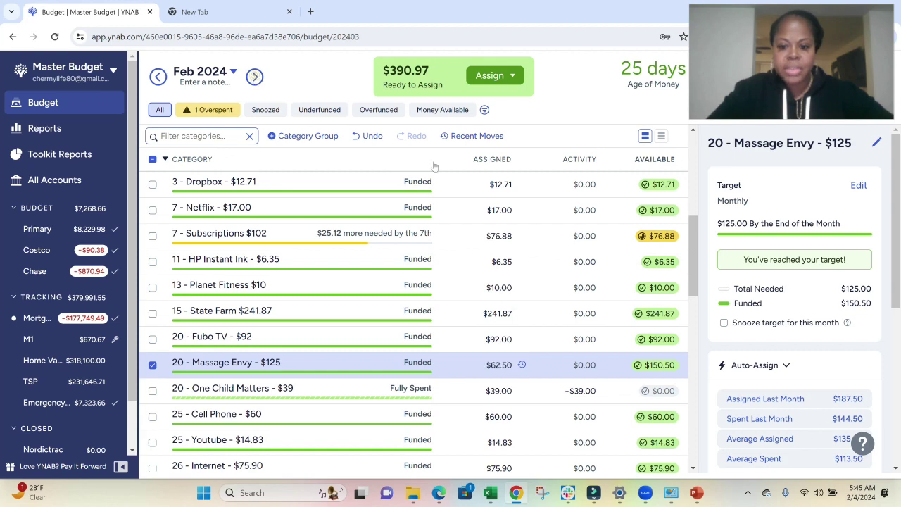
scroll(416, 317, down, 3)
scroll(415, 317, down, 3)
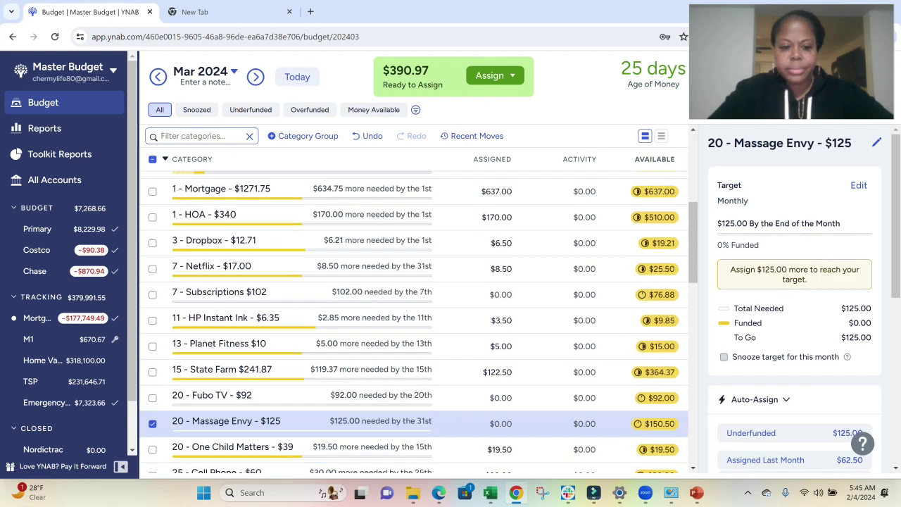
click(496, 365)
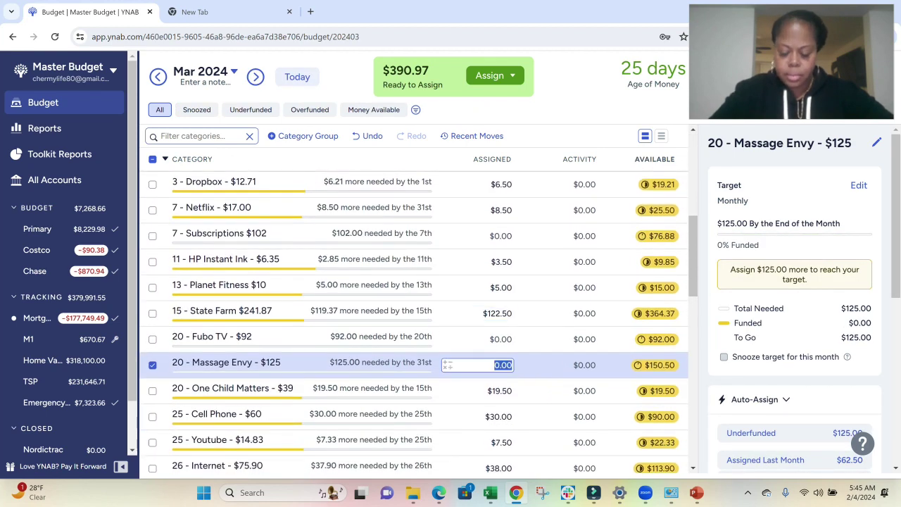
text(62.50)
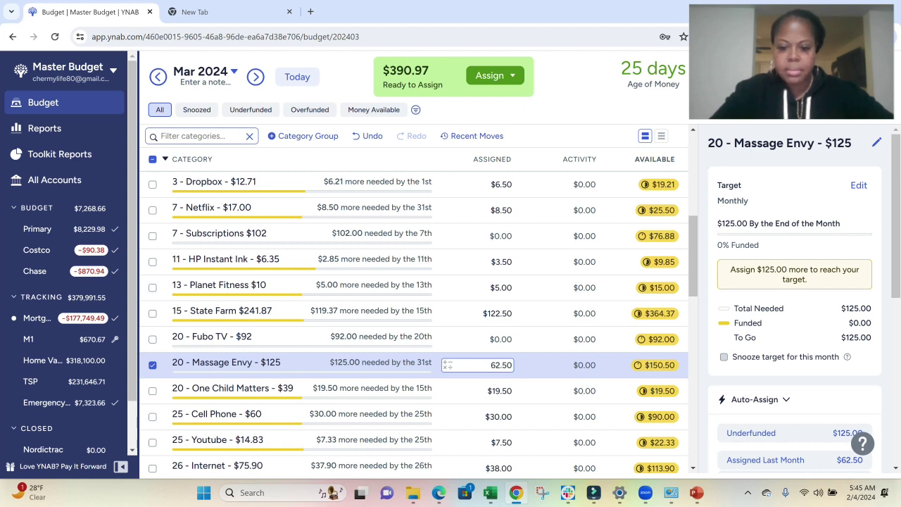
key(Return)
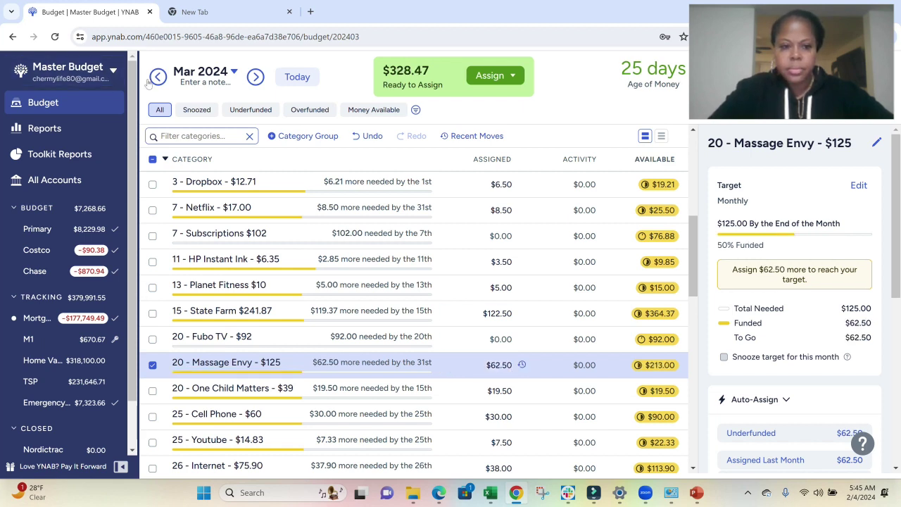
Step: Auto-assign the underfunded $25.12 to the Subscriptions category under Fixed Bills in the February 2024 budget
click(158, 81)
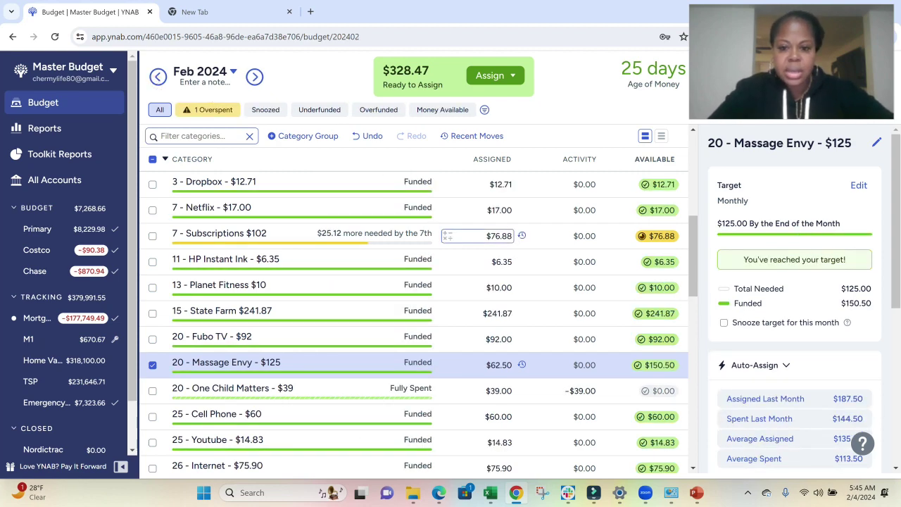
click(343, 239)
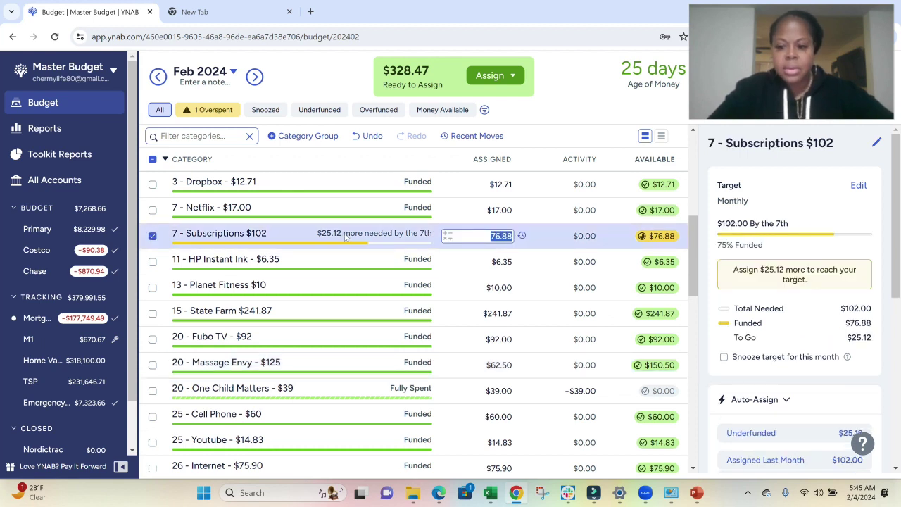
scroll(853, 374, down, 1)
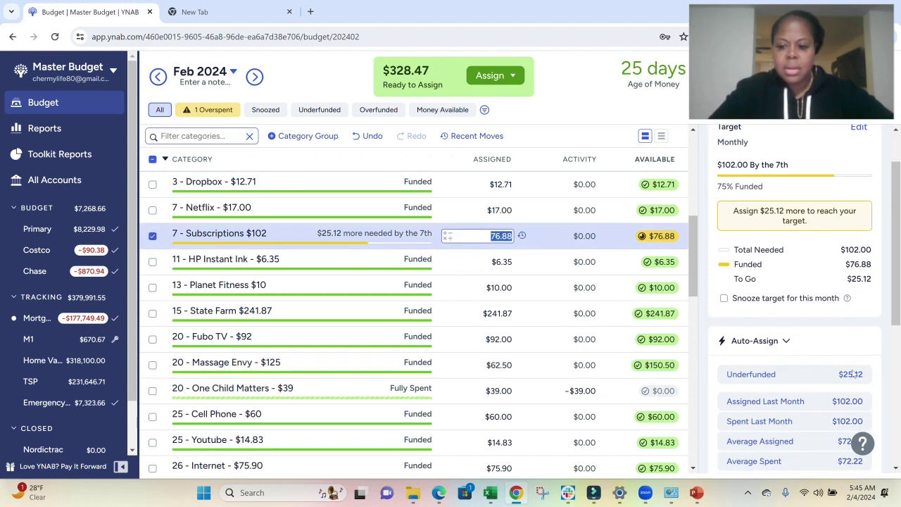
click(815, 381)
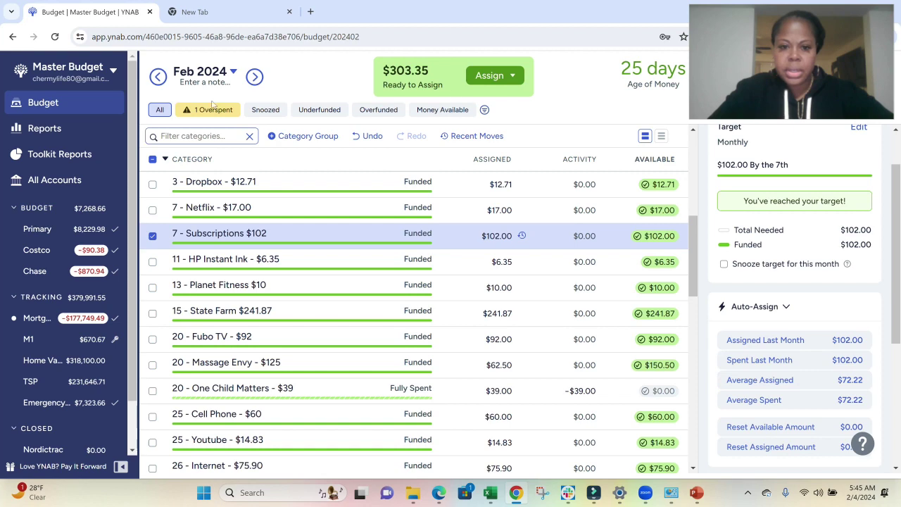
Step: Assign $51 to the Subscriptions category under Fixed Bills in the March 2024 budget
click(255, 76)
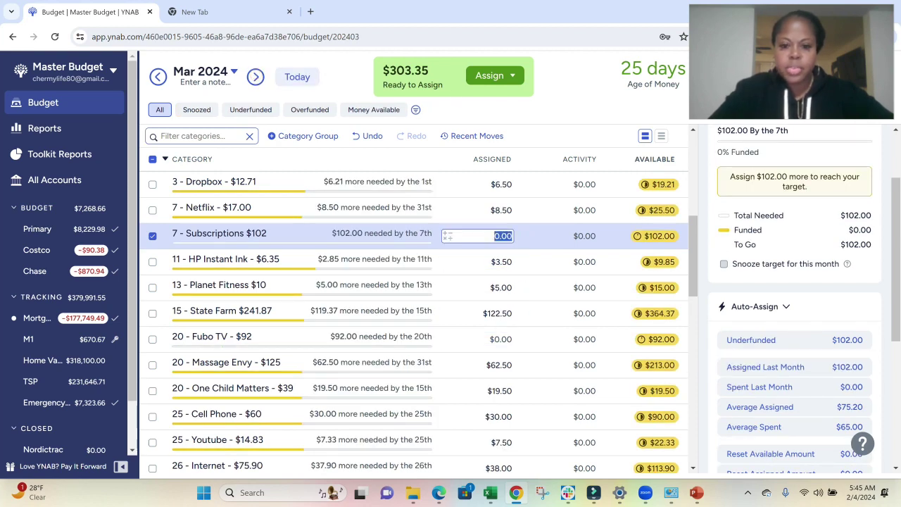
text(51)
key(Return)
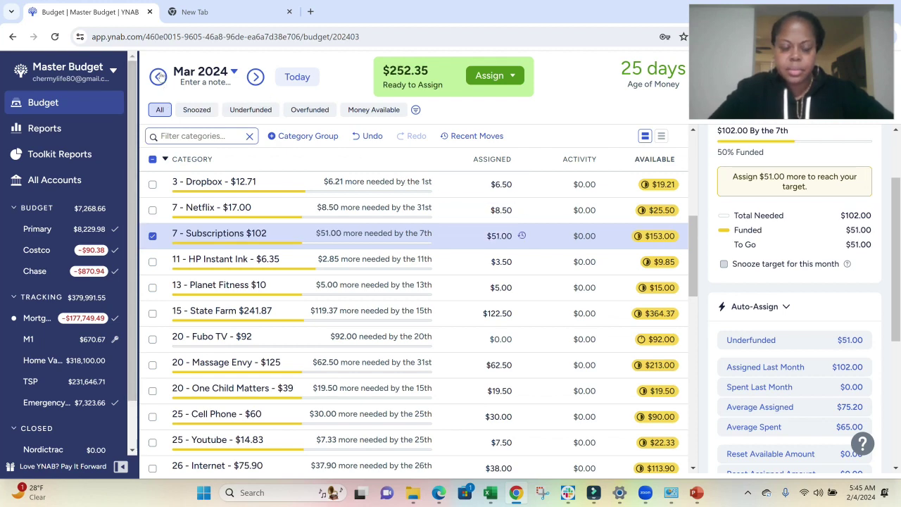
Step: Assign $50 to the Hand Dance category under Fixed Bills in the March 2024 budget
click(158, 76)
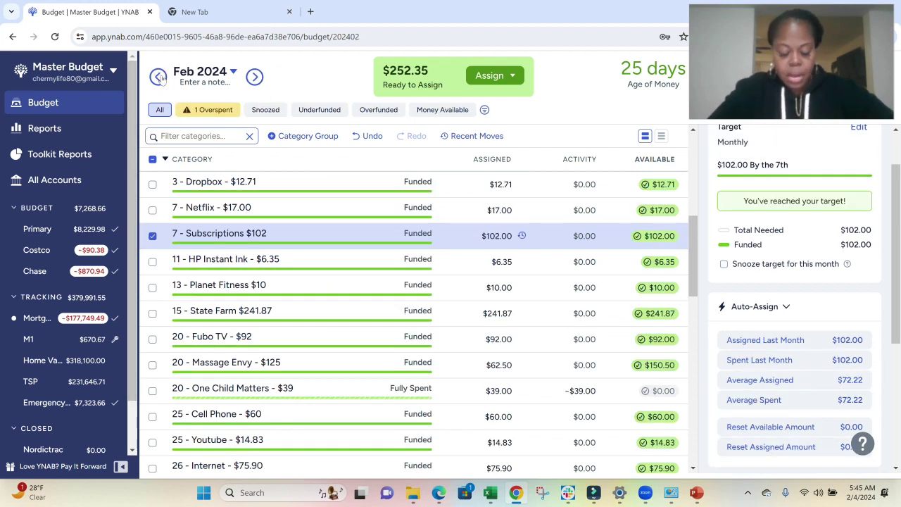
scroll(349, 193, up, 3)
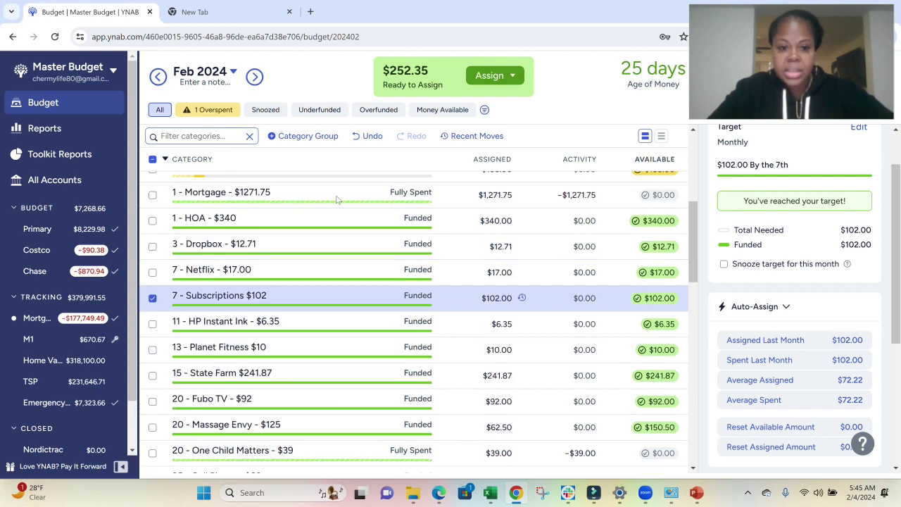
click(255, 76)
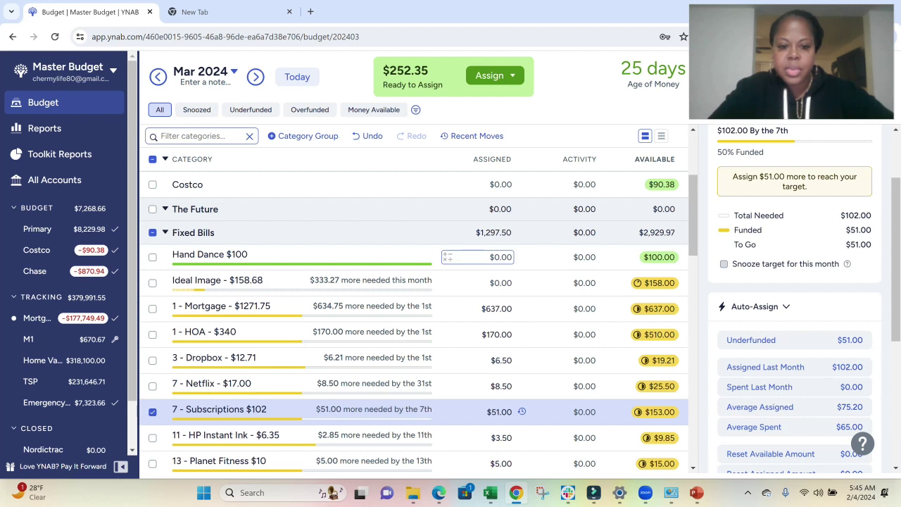
click(486, 257)
text(50)
key(Return)
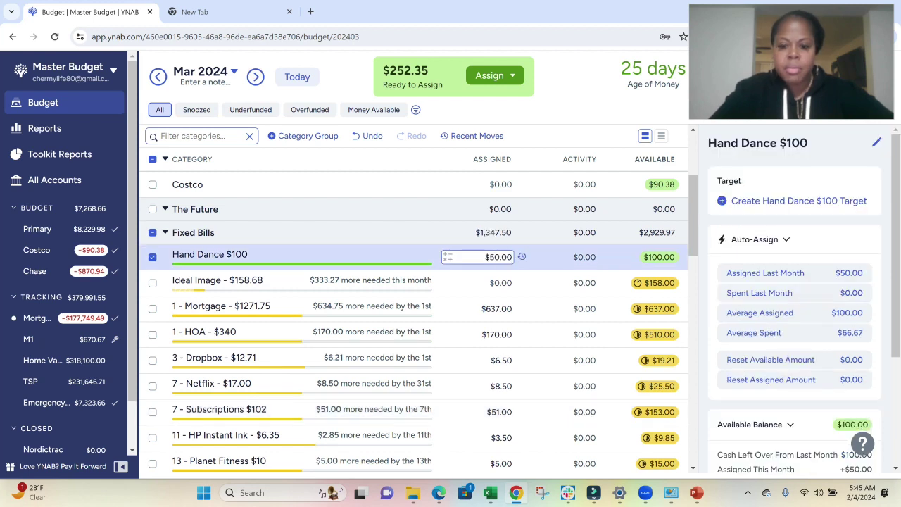
Step: Add $40 to the amount assigned to the Celebrations category under Giving in the February 2024 budget
click(160, 76)
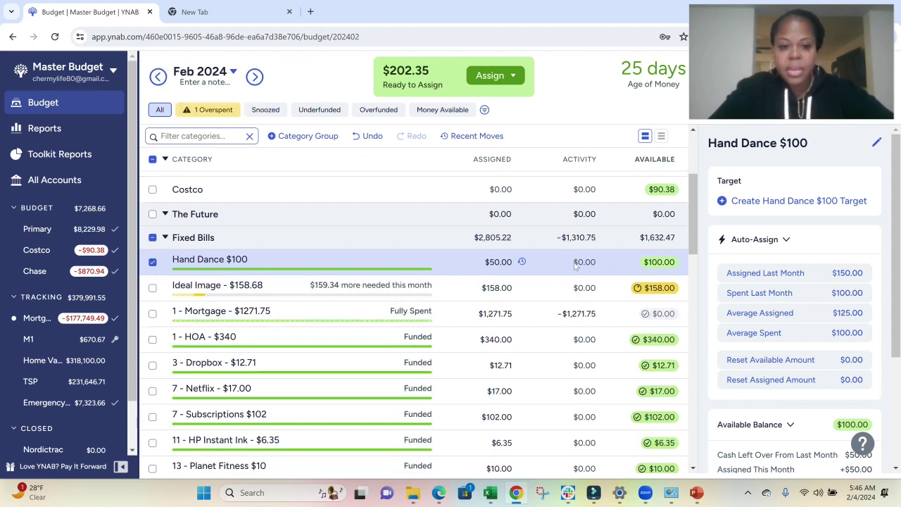
scroll(525, 323, up, 3)
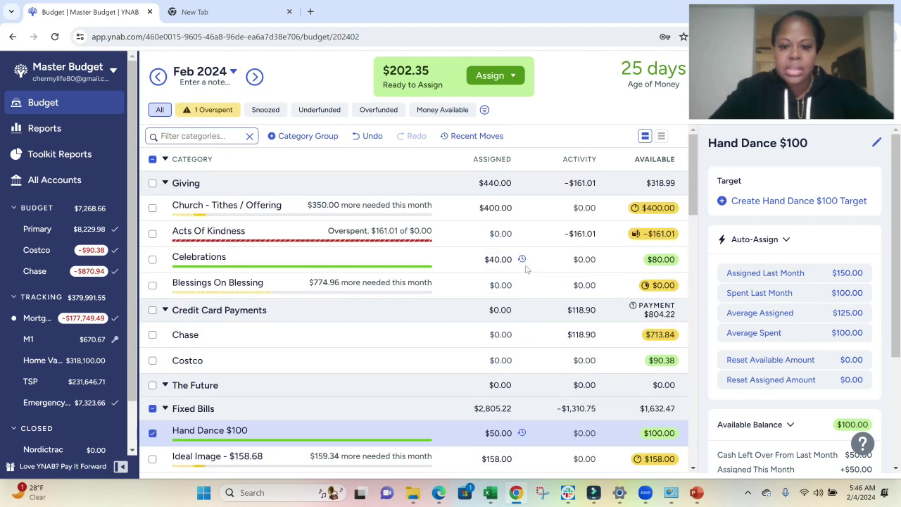
click(501, 258)
text(+)
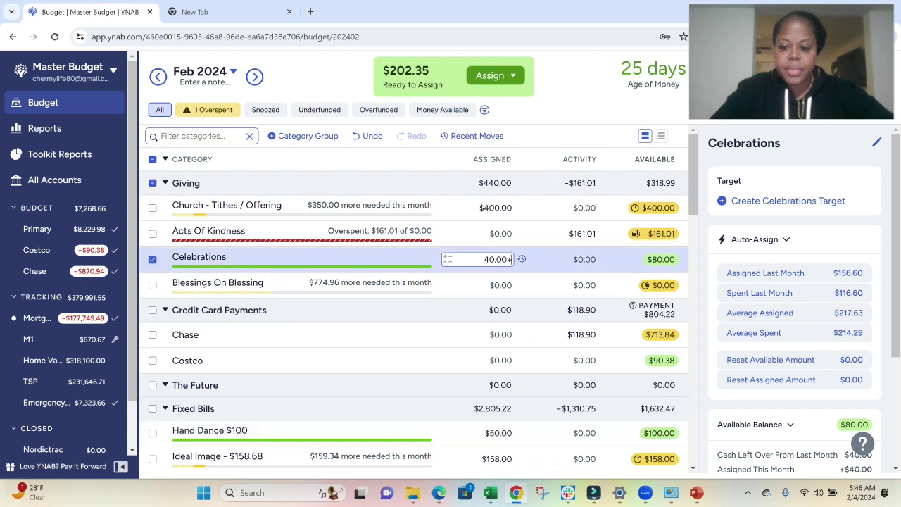
text(4)
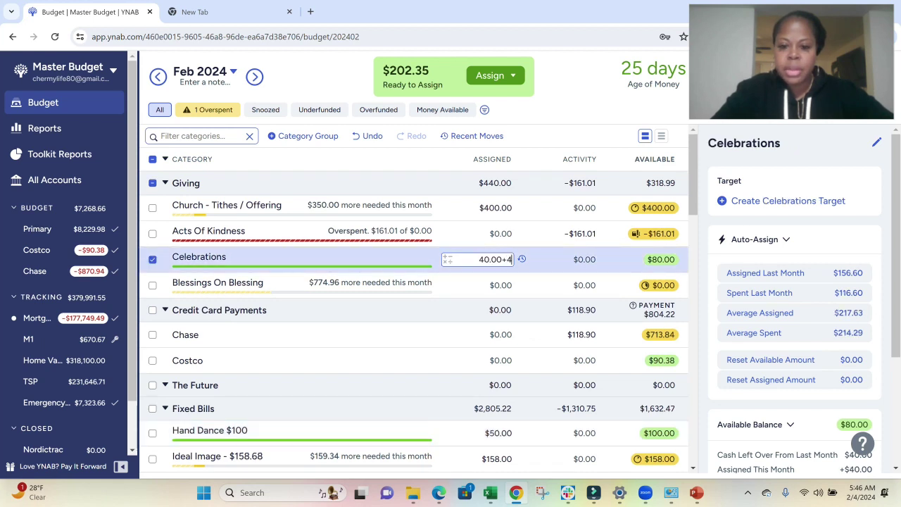
text(0)
key(Return)
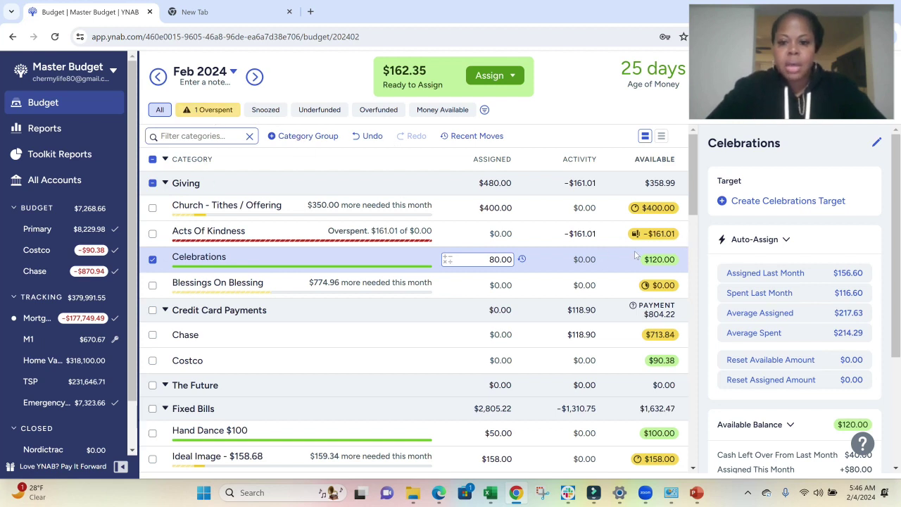
Step: Auto-assign the underfunded $161.01 to the overspent Acts Of Kindness category under Giving in the February 2024 budget
mouse_move(662, 240)
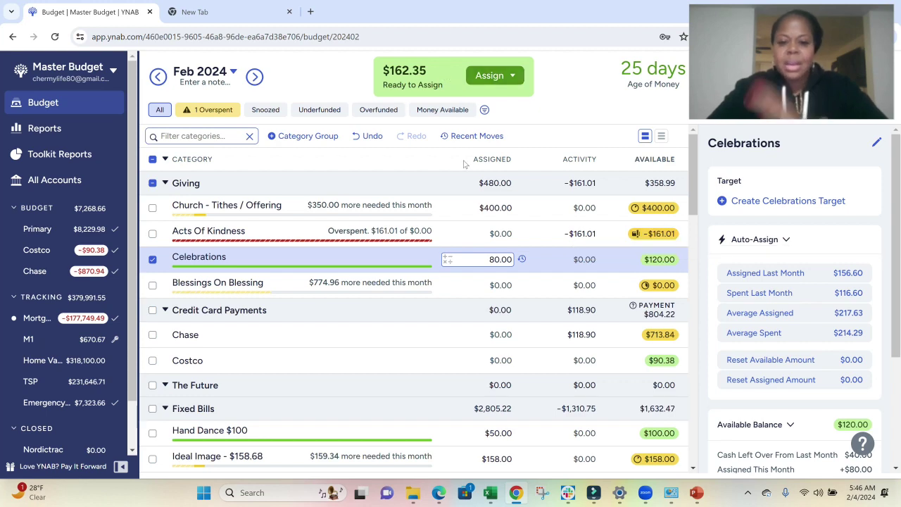
scroll(493, 182, down, 3)
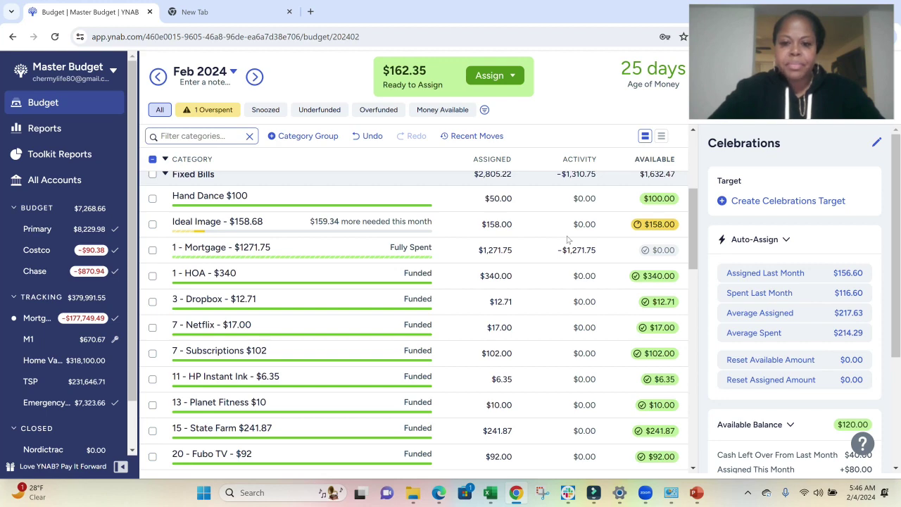
scroll(568, 240, up, 3)
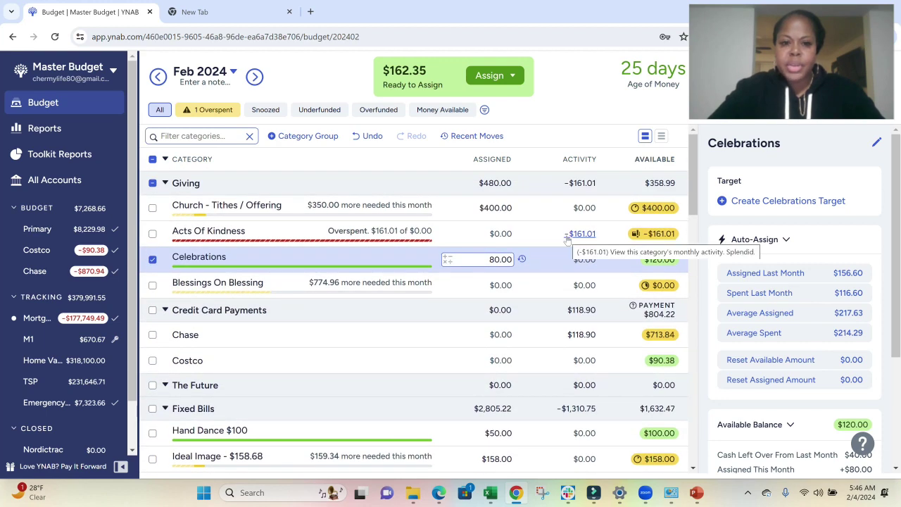
scroll(568, 240, down, 10)
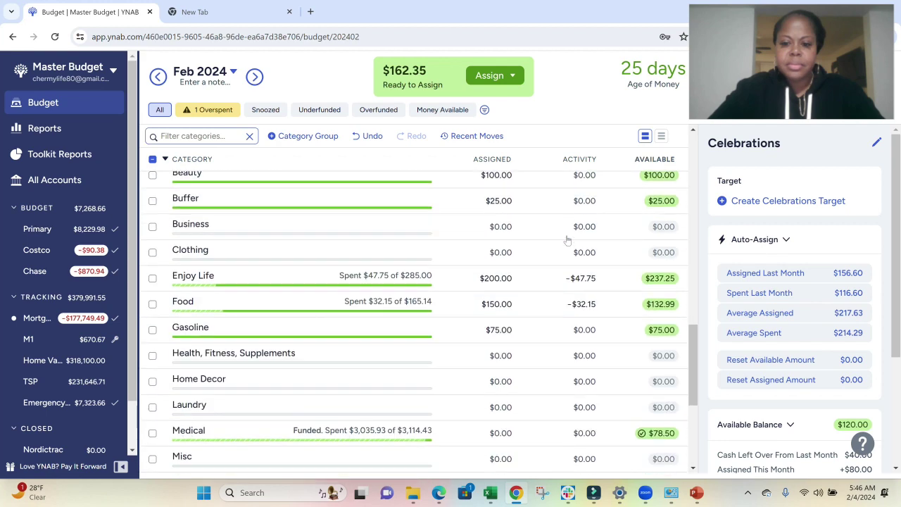
scroll(567, 240, up, 8)
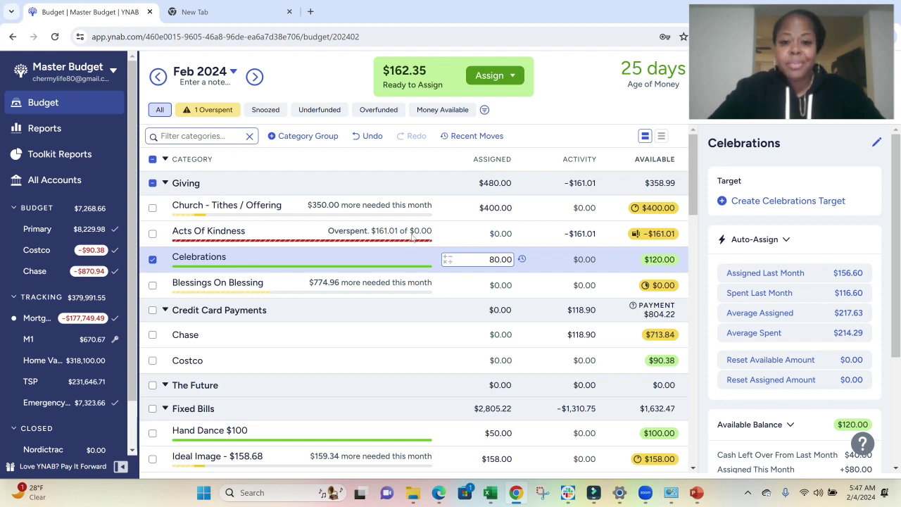
key(Up)
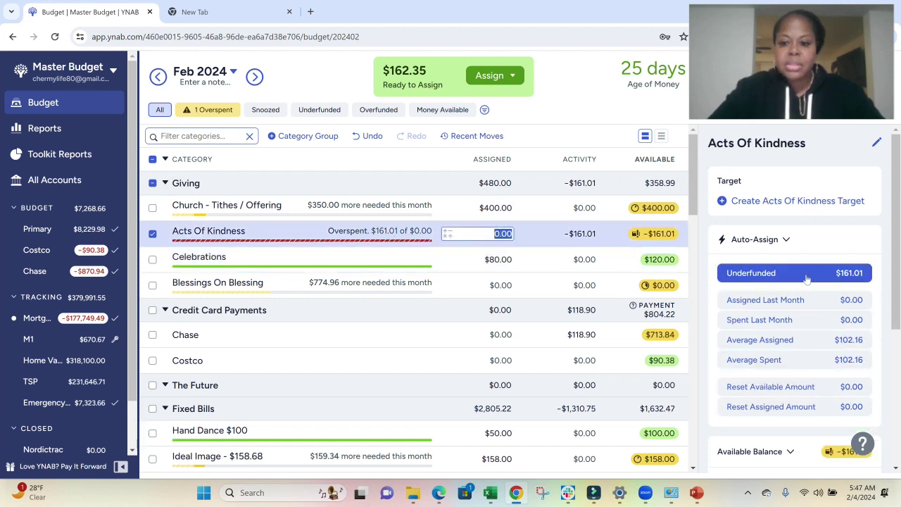
click(806, 273)
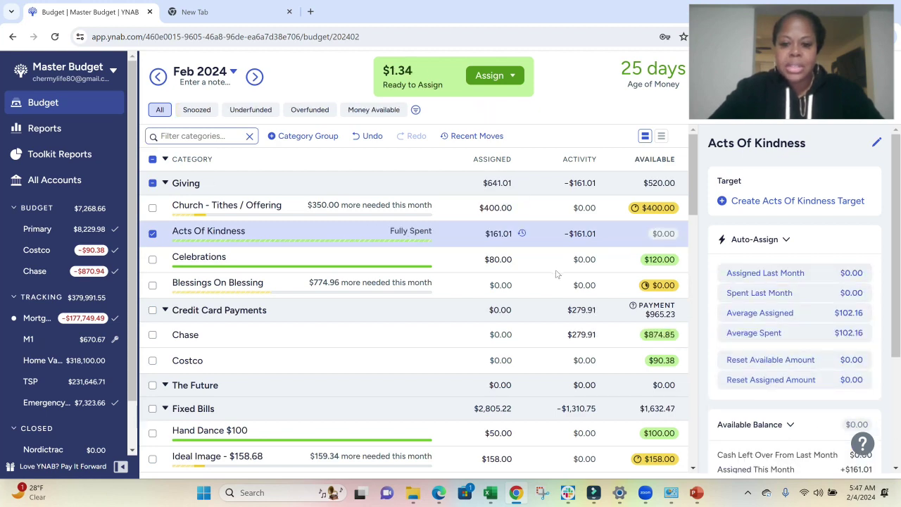
Step: Add the remaining $1.34 to the amount assigned to the Ideal Image category under Fixed Bills in the February 2024 budget
scroll(556, 275, down, 3)
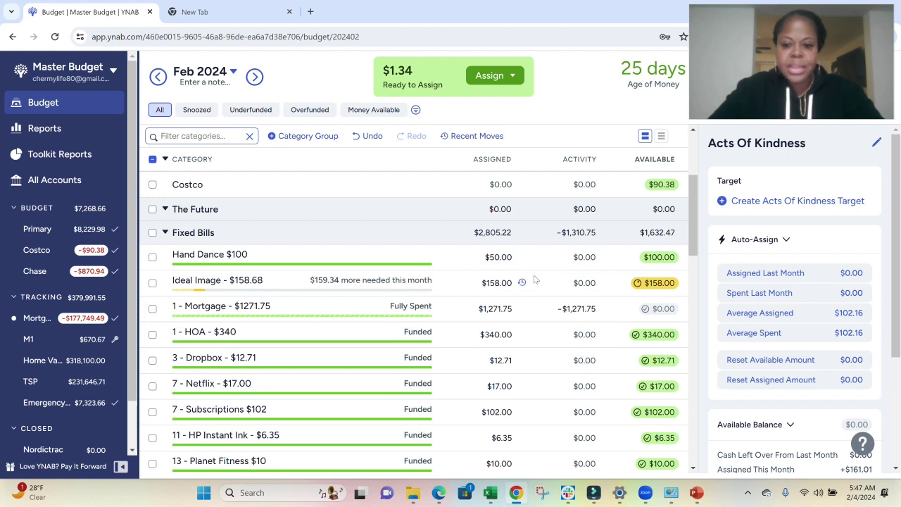
click(486, 283)
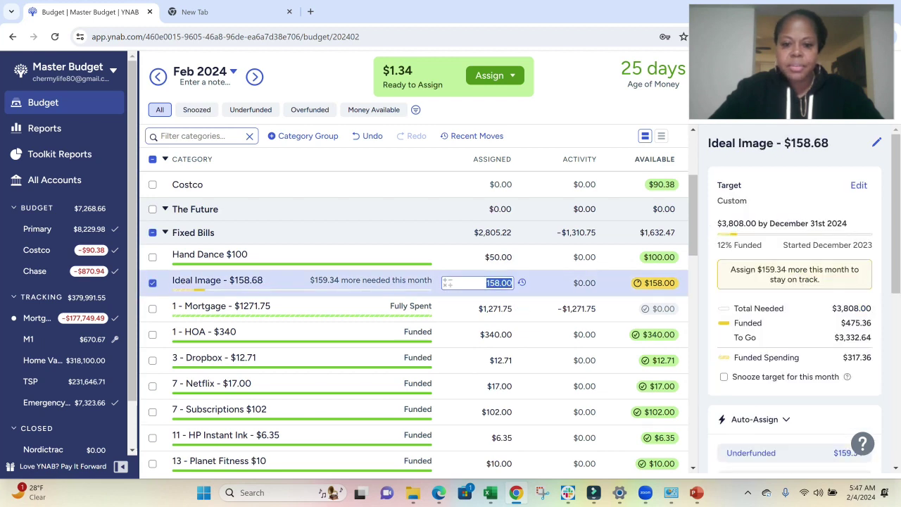
text(+1.34)
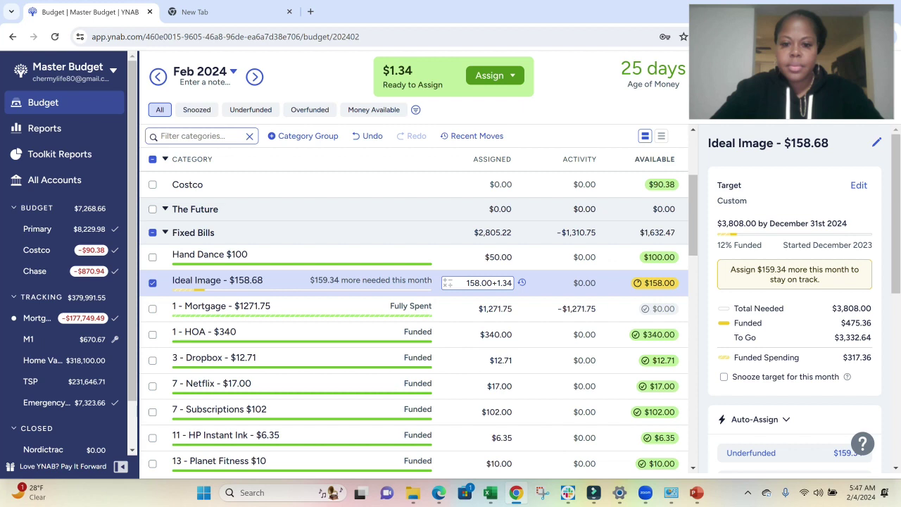
key(Return)
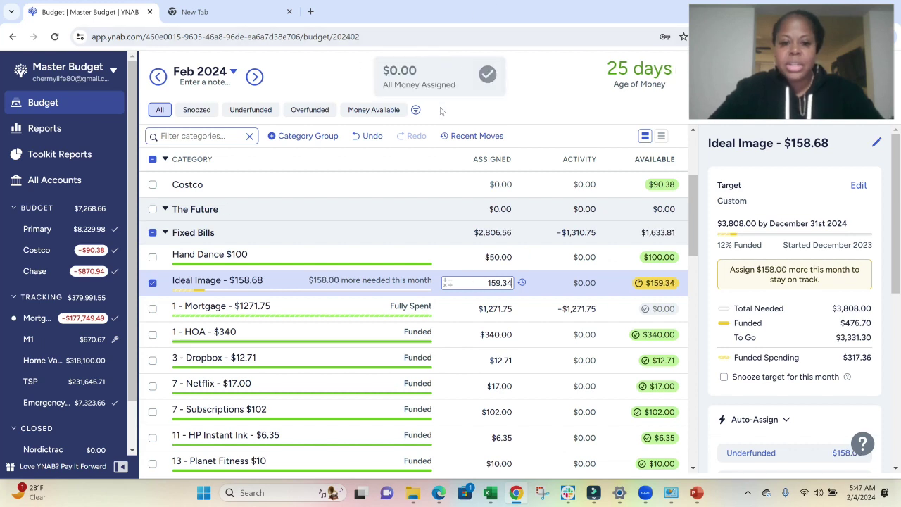
scroll(441, 225, up, 3)
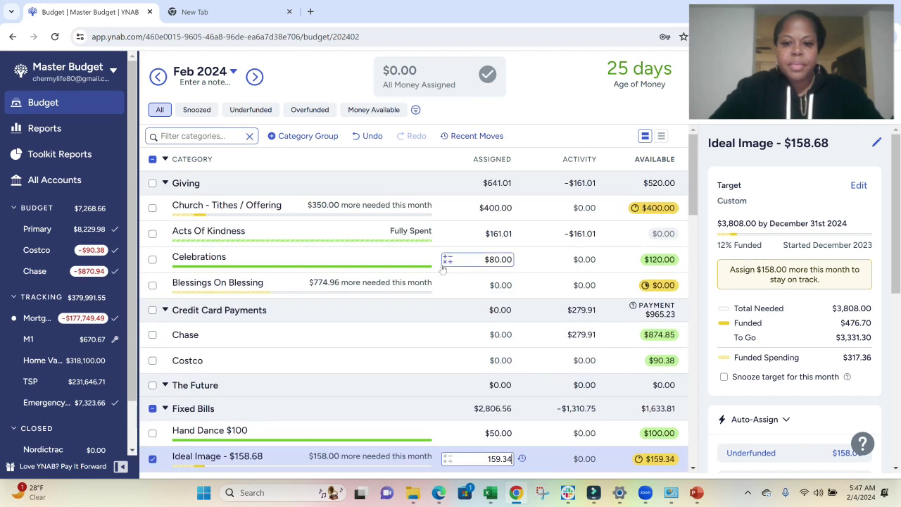
Step: Review the assigned and available amounts across all category groups in the February 2024 Master Budget
scroll(443, 267, down, 4)
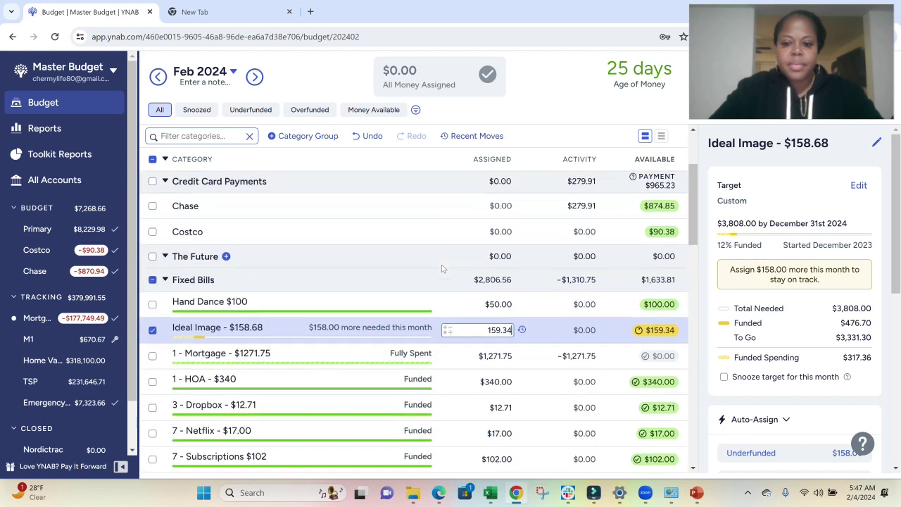
scroll(444, 268, down, 1)
scroll(443, 268, down, 4)
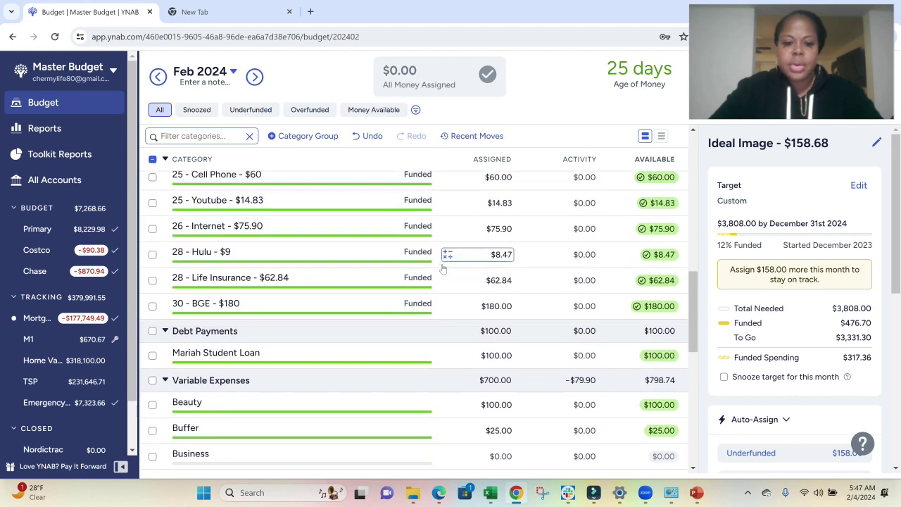
scroll(442, 268, down, 2)
scroll(443, 267, down, 1)
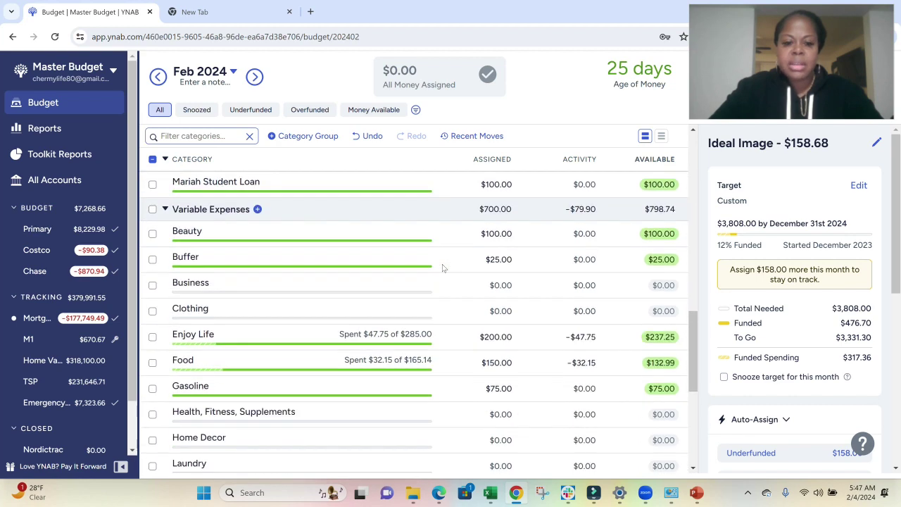
scroll(443, 268, down, 4)
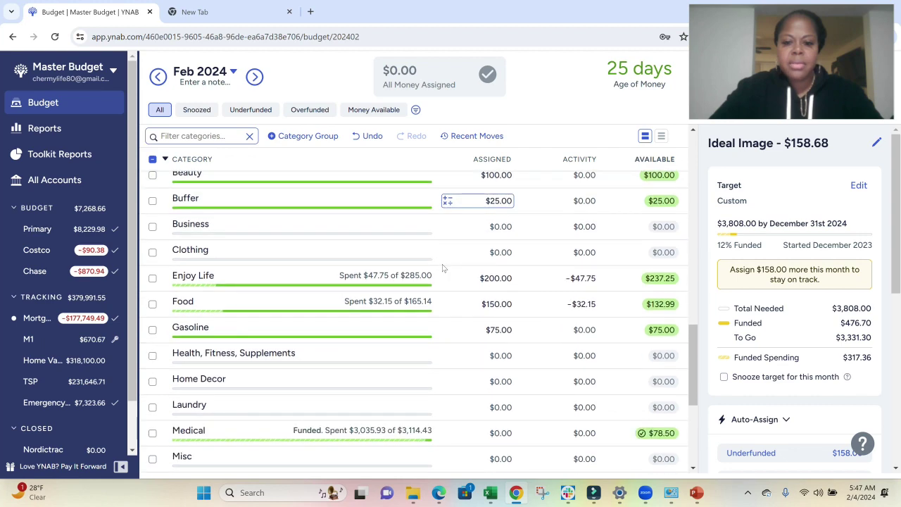
scroll(443, 267, up, 10)
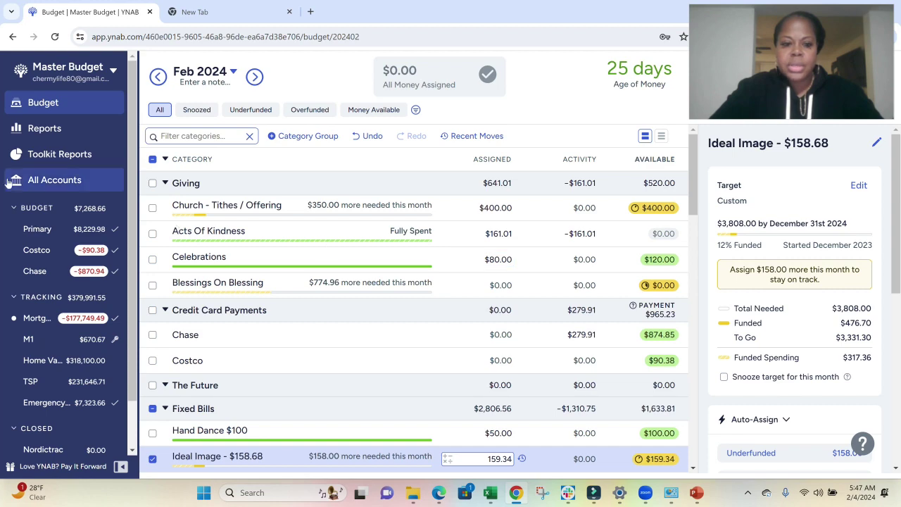
Step: Switch to the Sinking Funds budget and open its 360 Savings account register
click(70, 67)
mouse_move(98, 127)
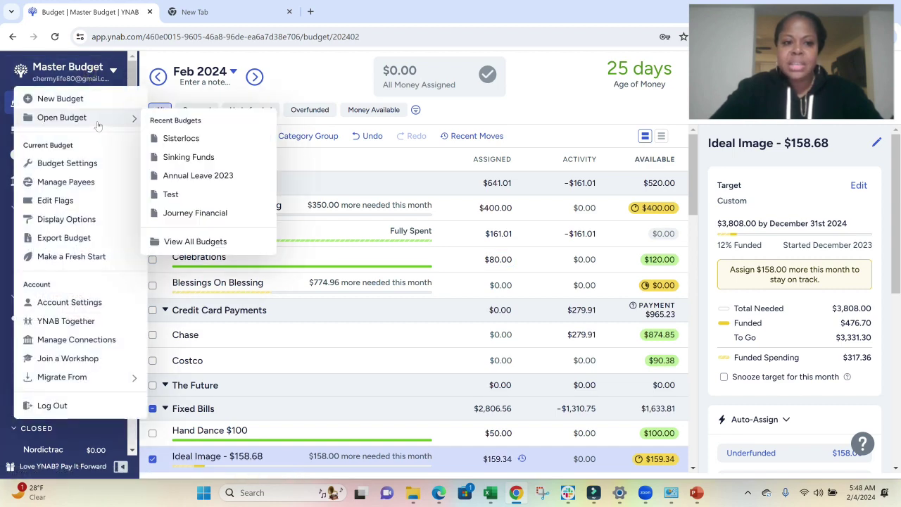
click(187, 158)
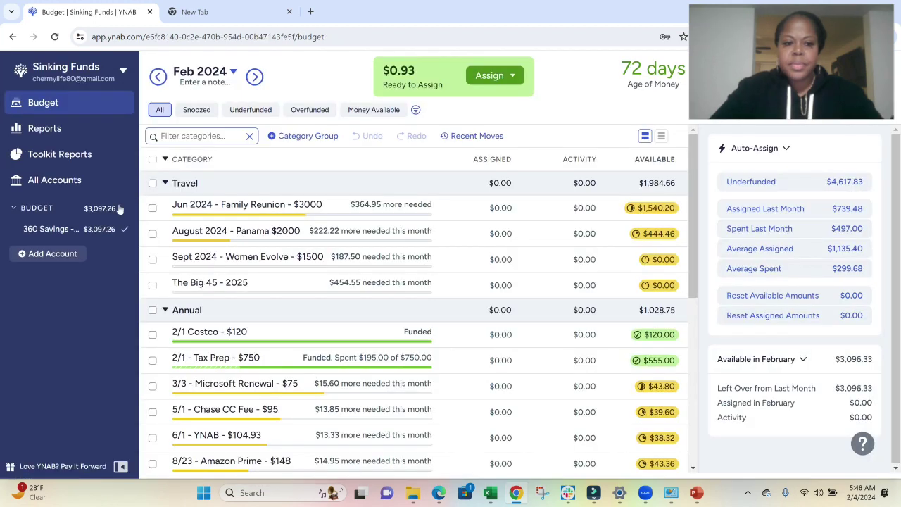
click(62, 230)
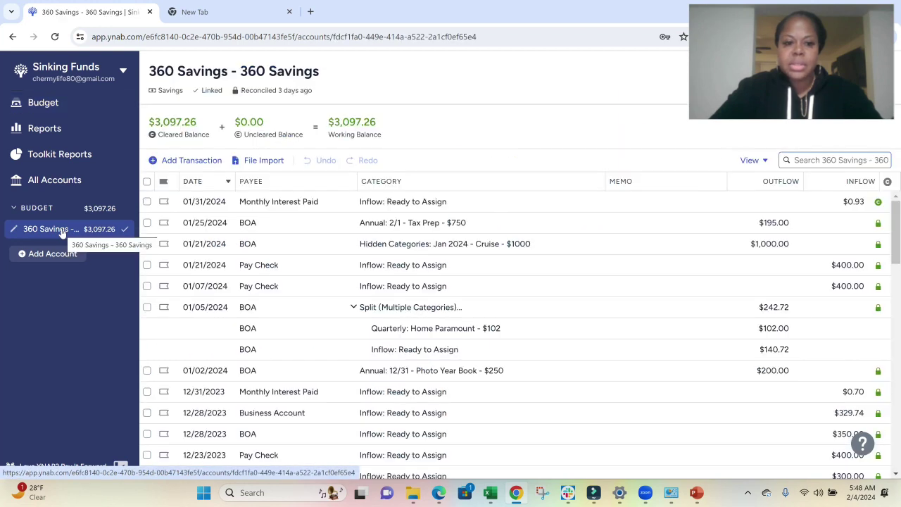
Step: Add a $400 inflow transaction dated 02/04/2024 from payee Pay Check, categorized as Inflow: Ready to Assign, to the 360 Savings account
click(190, 161)
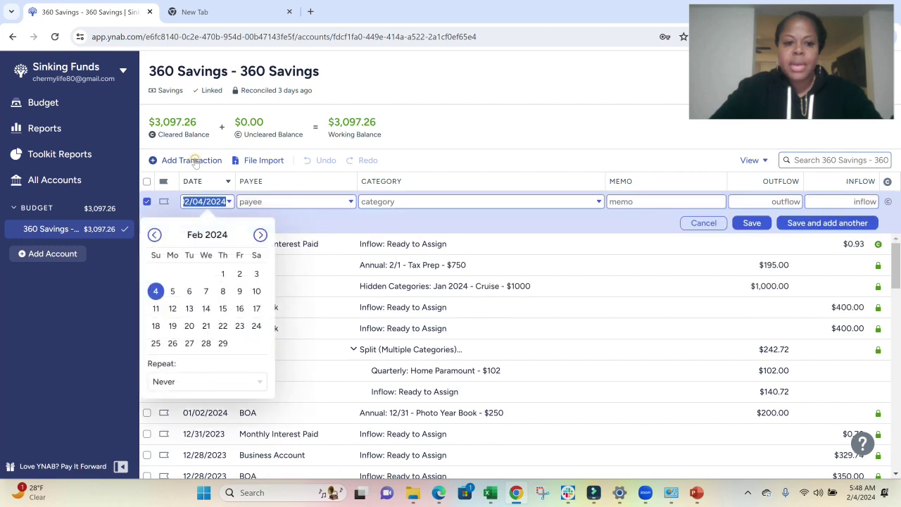
key(Tab)
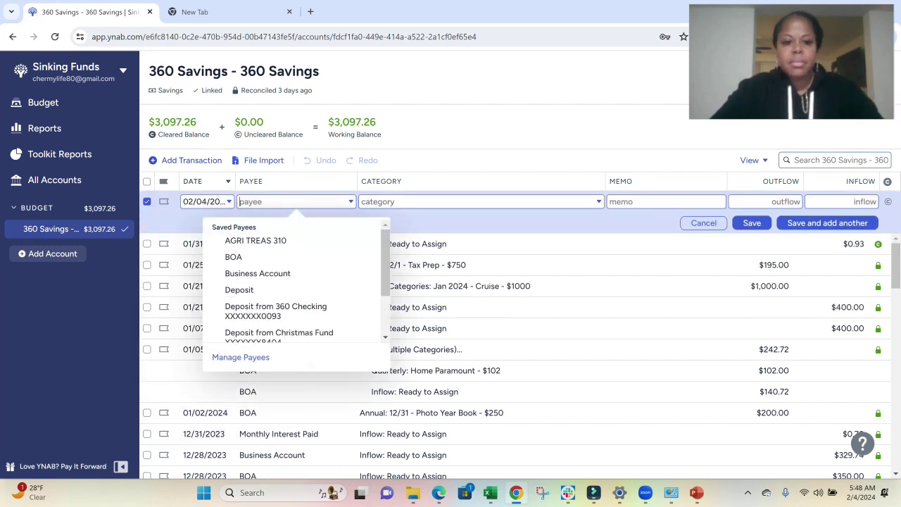
text(psy)
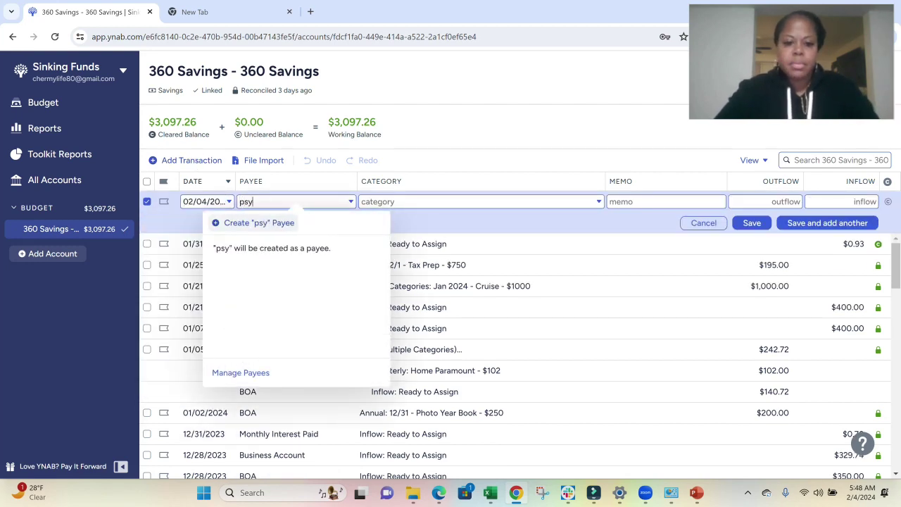
key(BackSpace)
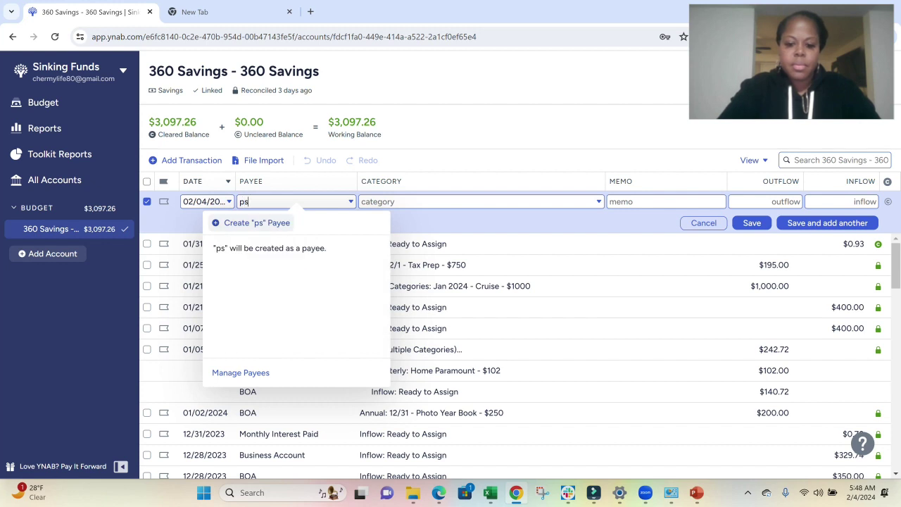
text(y)
key(BackSpace)
key(BackSpace)
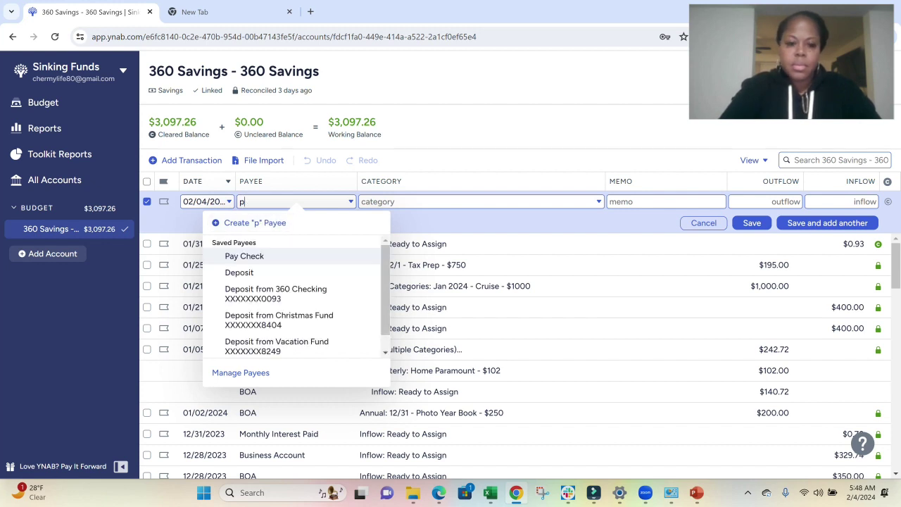
text(ay)
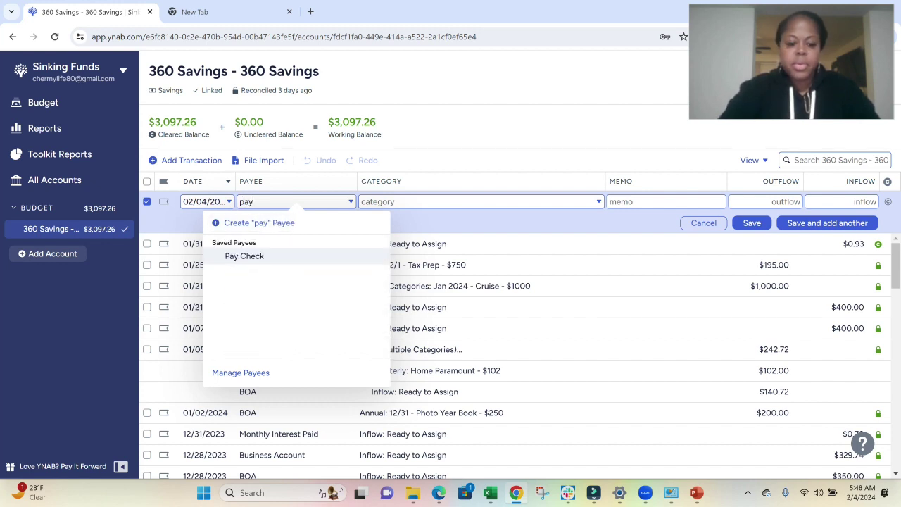
key(Tab)
key(Tab)
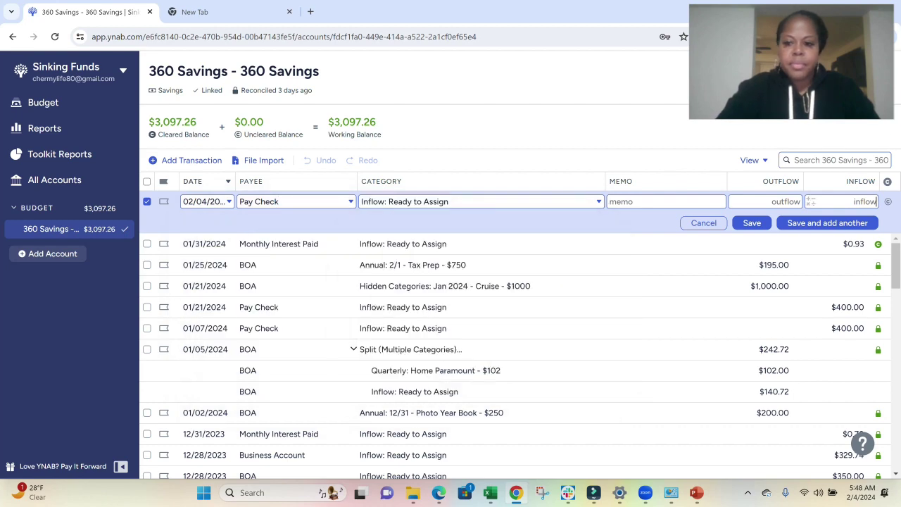
text(400)
key(Return)
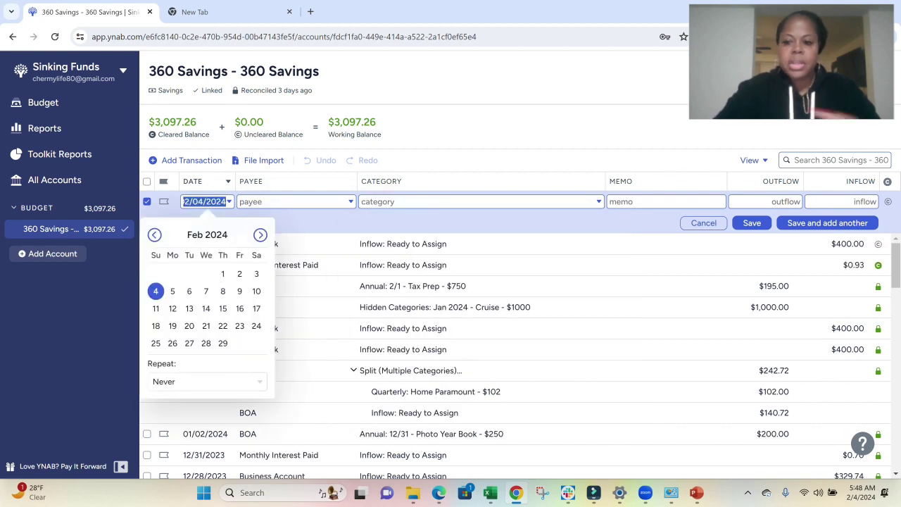
Step: Assign $31.20 to the Microsoft Renewal category under Annual in the February 2024 Sinking Funds budget
click(43, 102)
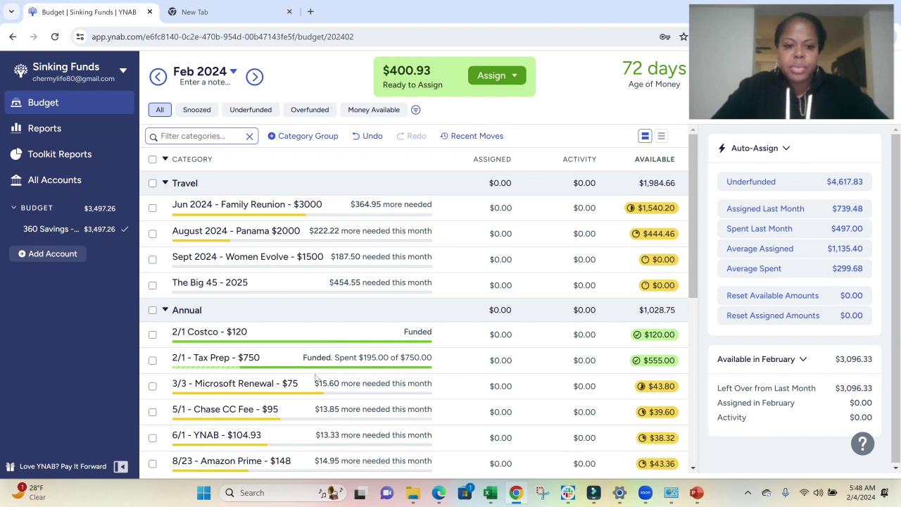
click(287, 389)
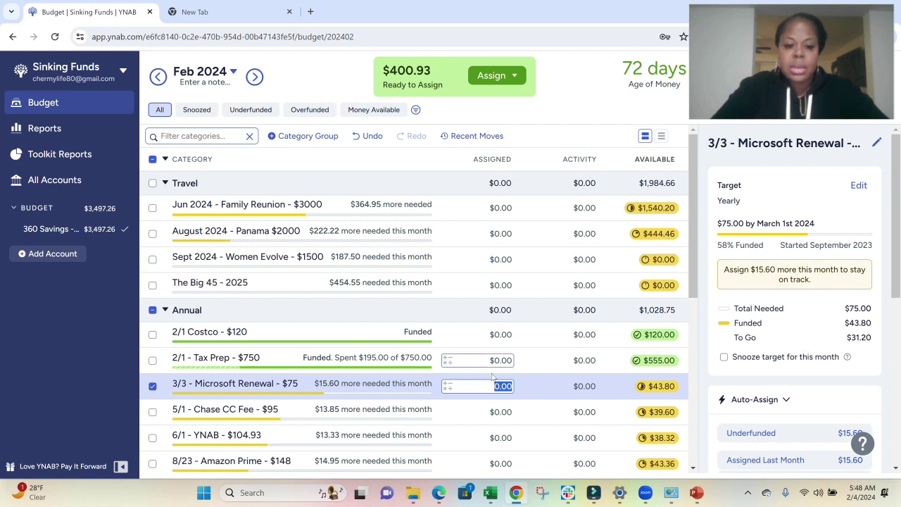
text(3)
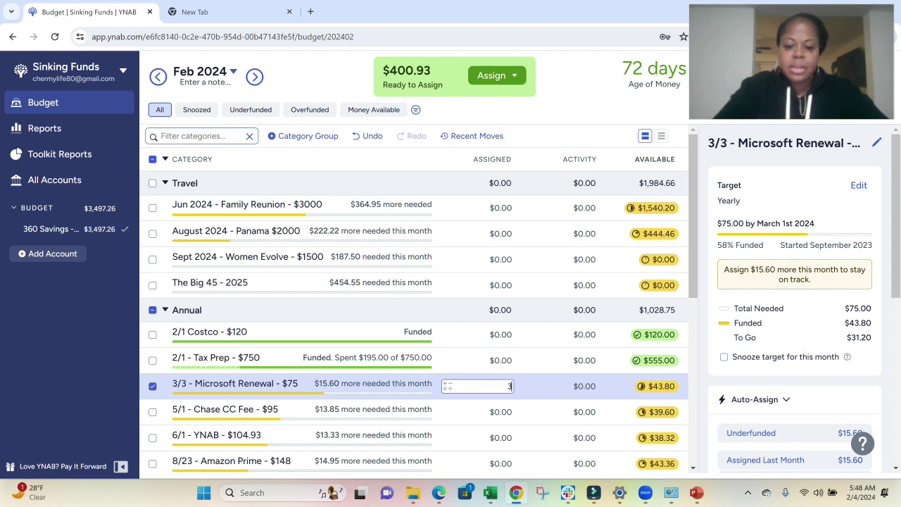
text(1.20)
key(Return)
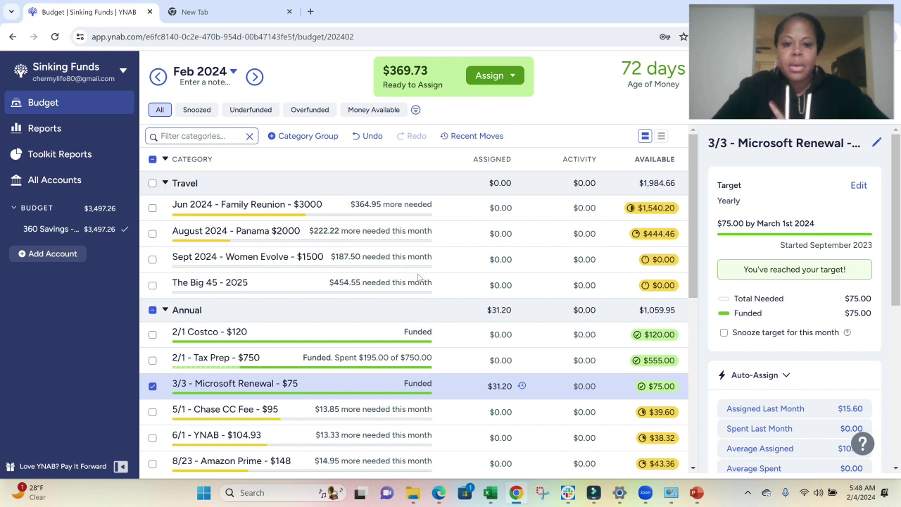
Step: Assign $250 to The Big 45 - 2025 category under Travel in the February 2024 Sinking Funds budget
click(493, 285)
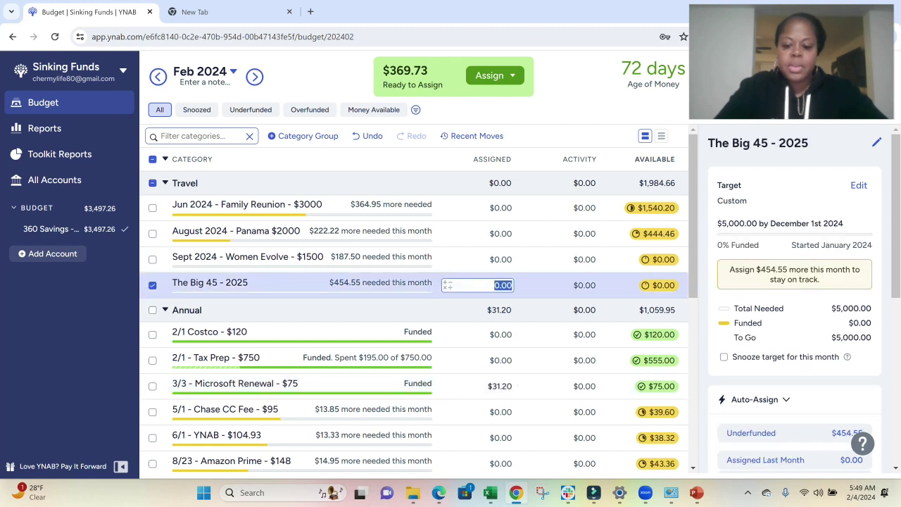
text(250)
key(Return)
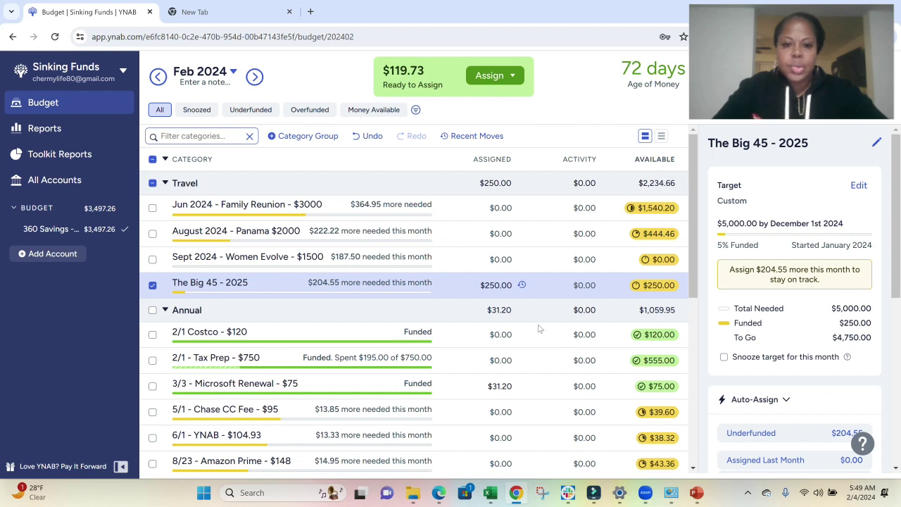
Step: Assign the remaining $119.73 to the Jun 2024 - Family Reunion category under Travel in the February 2024 Sinking Funds budget
scroll(539, 328, down, 10)
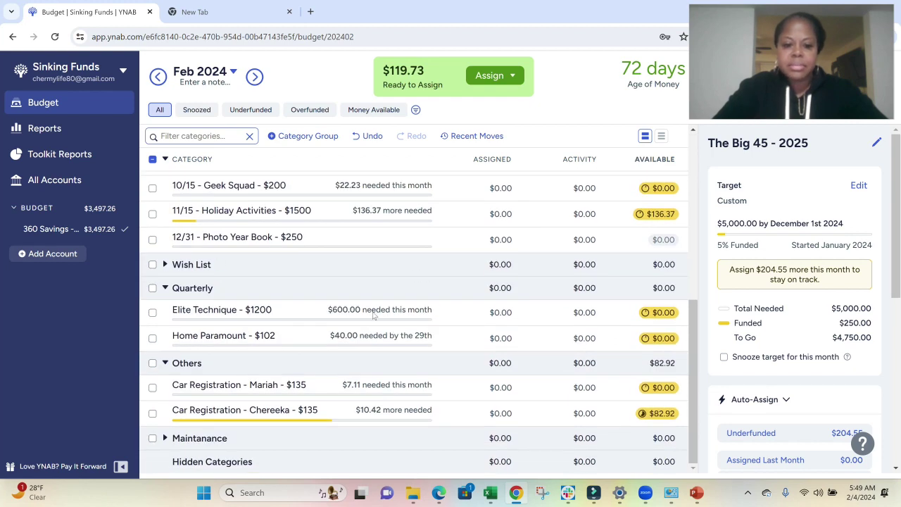
scroll(374, 316, up, 10)
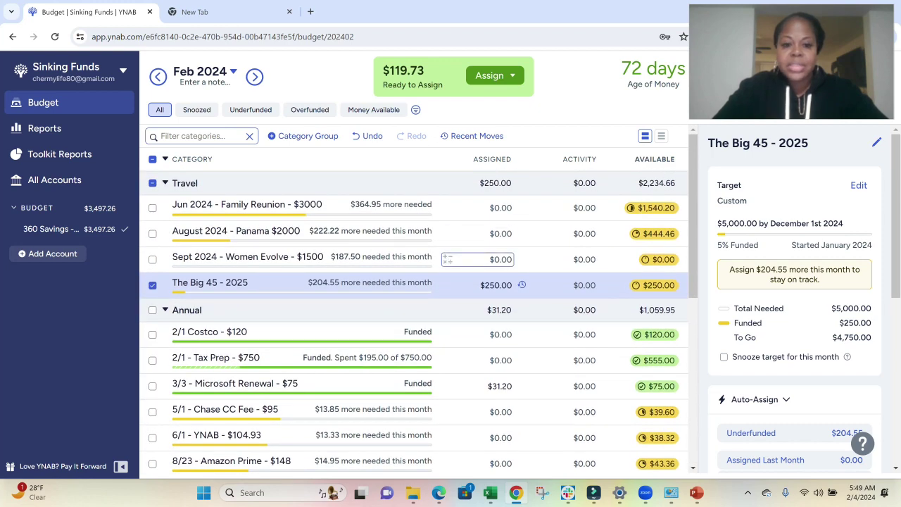
click(335, 208)
text(1)
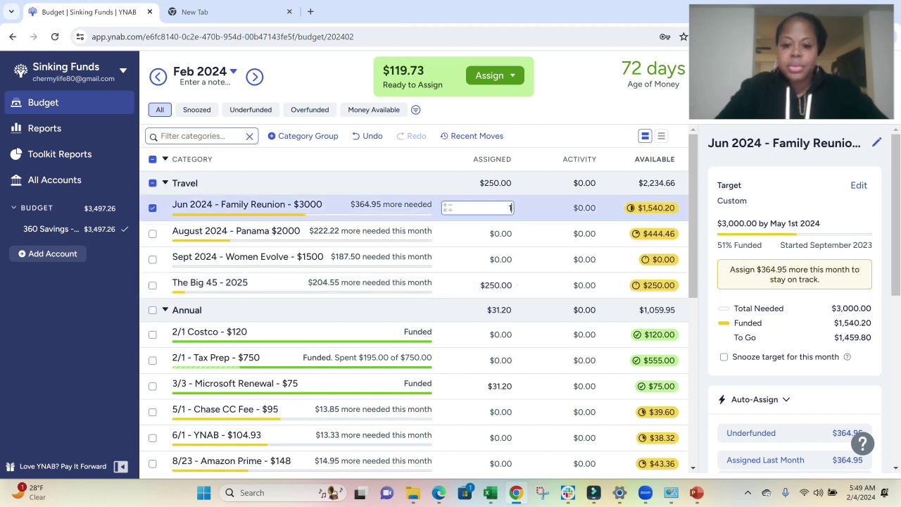
text(19.73)
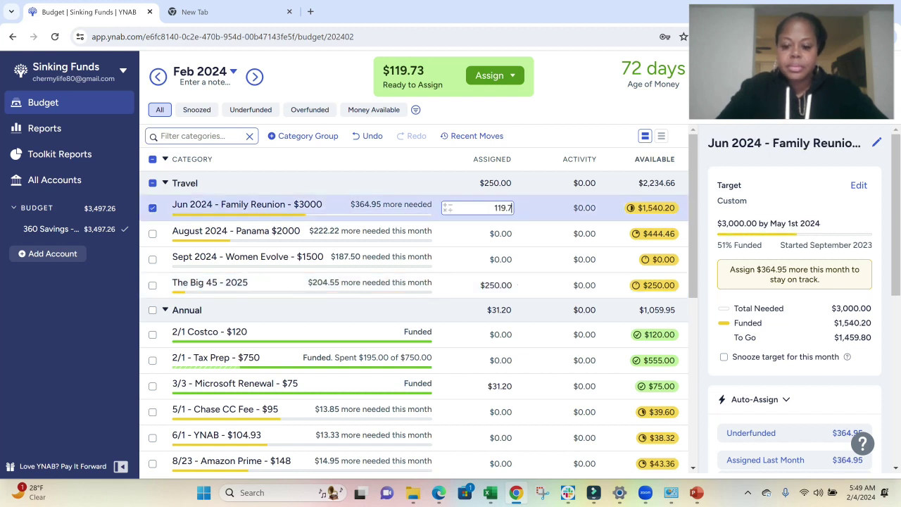
key(Return)
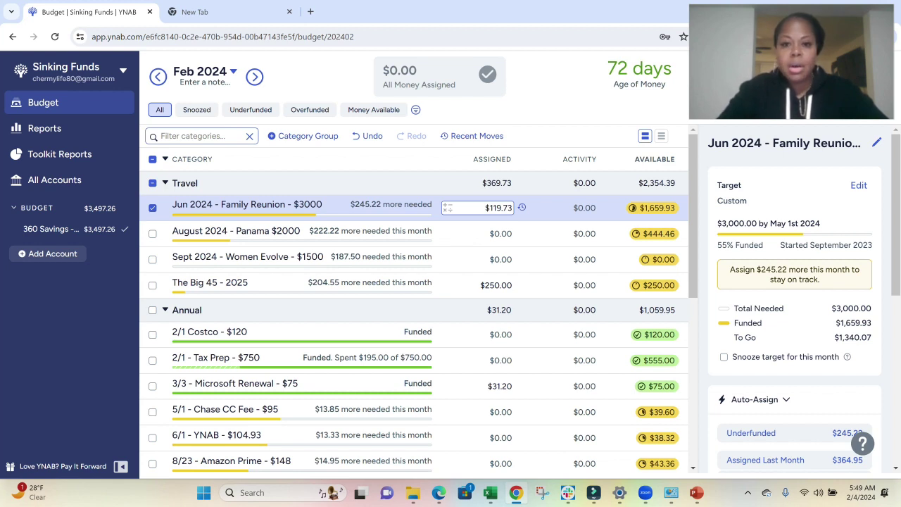
click(410, 188)
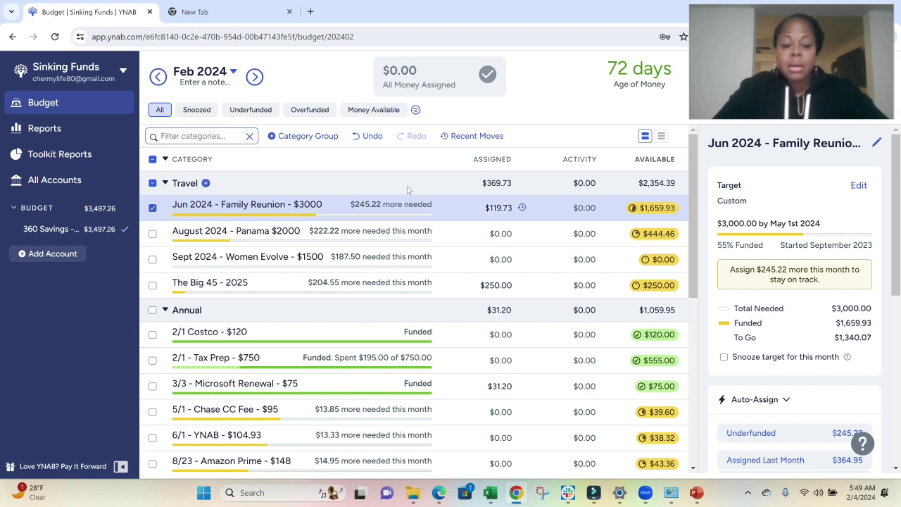